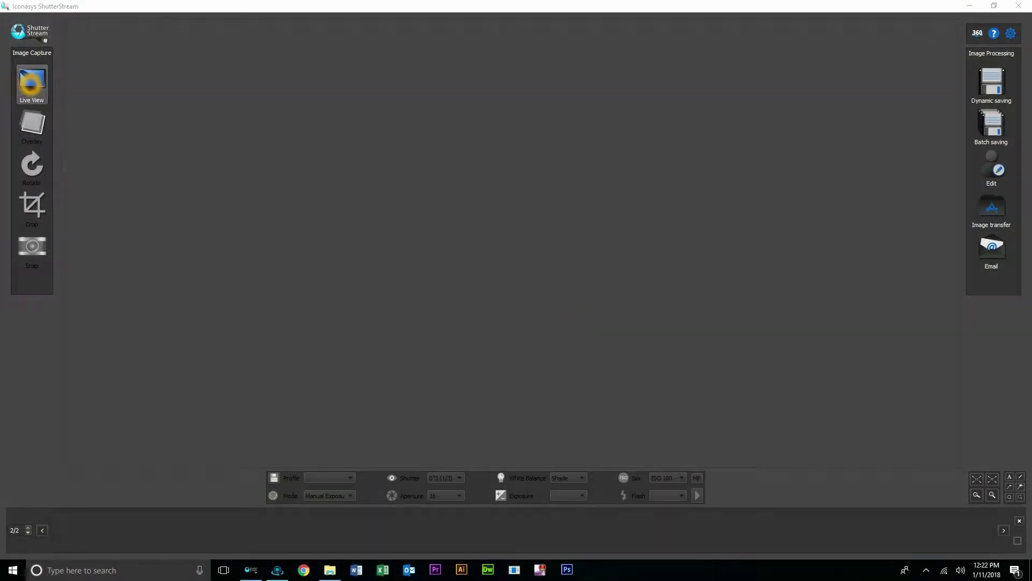
Step: Start the live camera feed showing the terracotta warrior figurine with the crosshair overlay
click(31, 80)
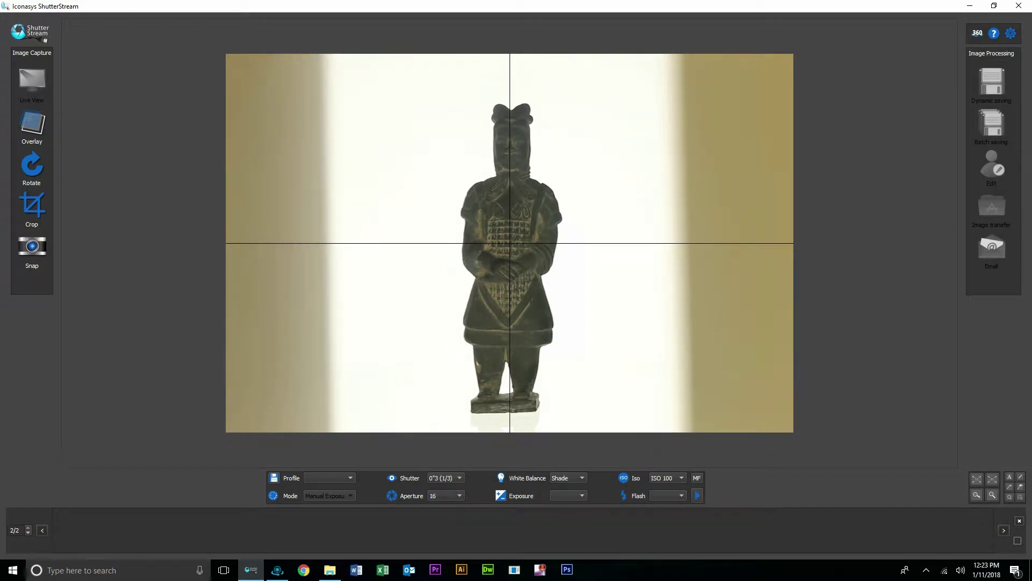
Step: Take a first test shot at 1/3, return to live view, and shorten the shutter to 1/4
click(37, 251)
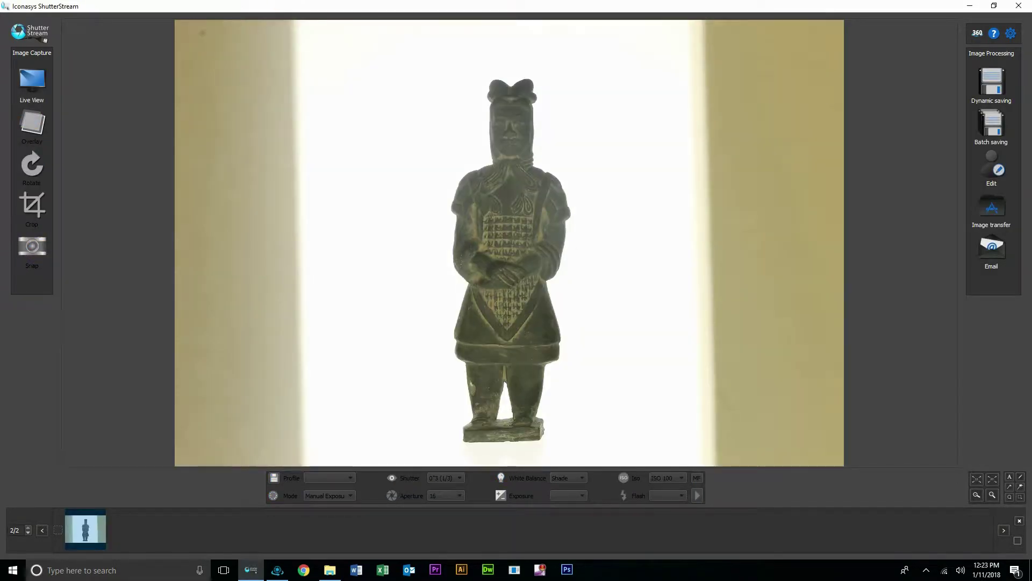
click(33, 82)
click(31, 86)
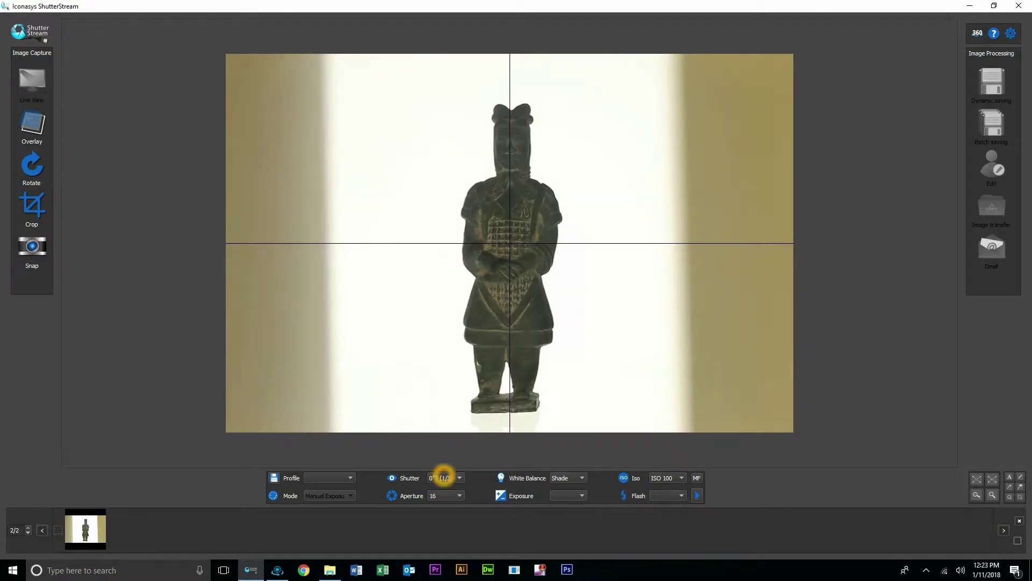
click(445, 478)
click(441, 238)
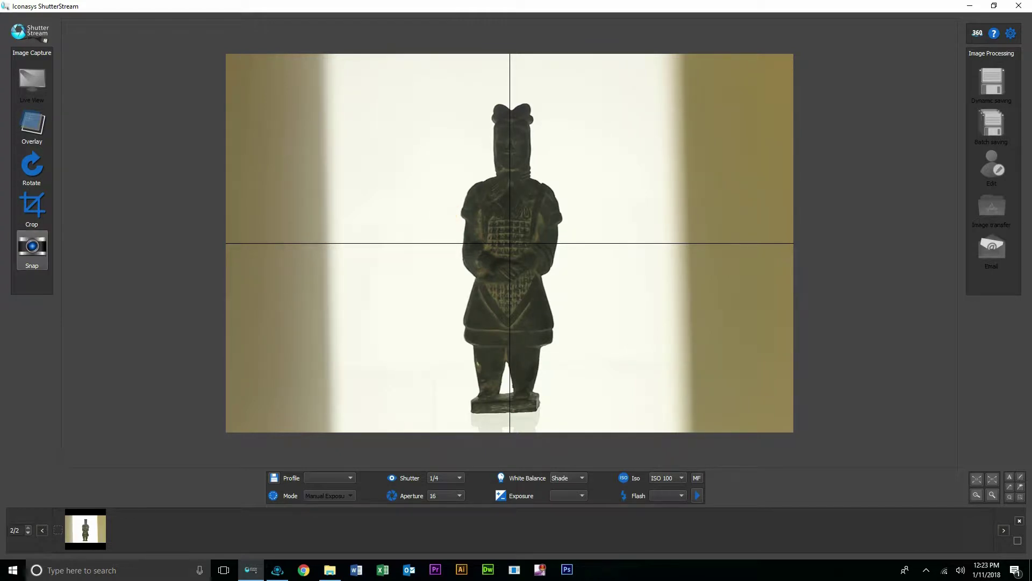
Step: Take a second test shot at 1/4, then a third at 1/5, and return to live view
click(32, 247)
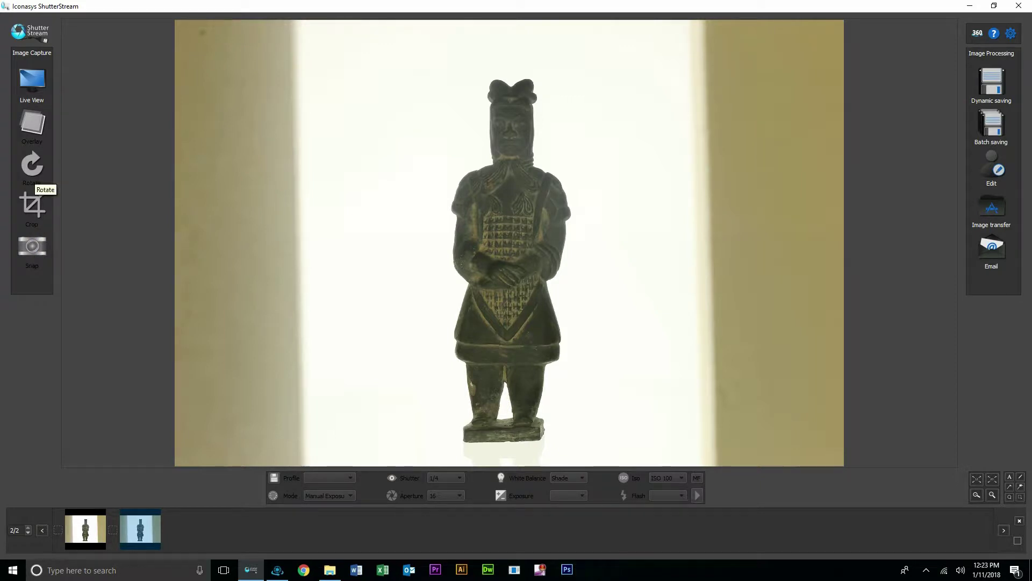
click(32, 92)
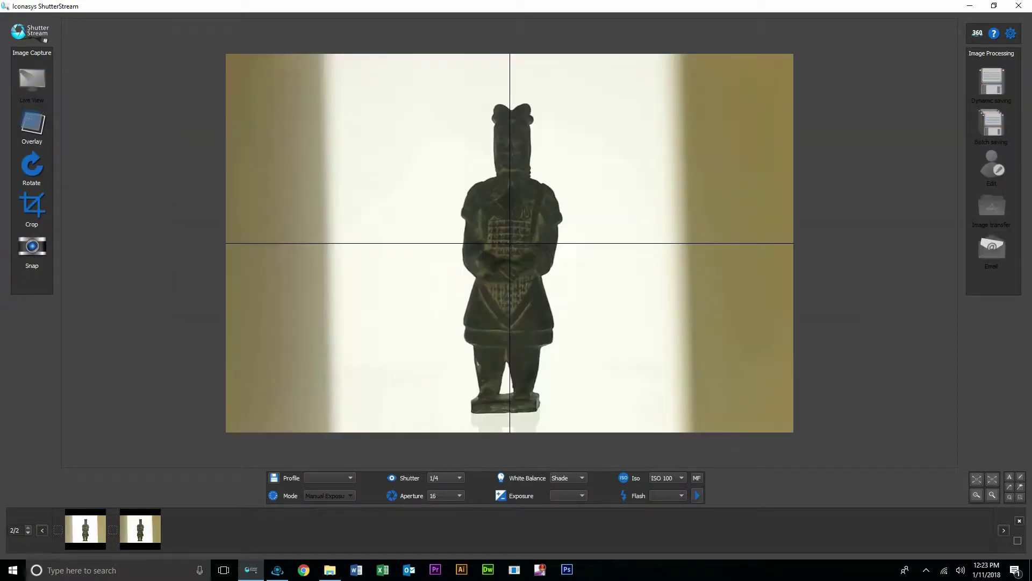
click(445, 477)
click(457, 238)
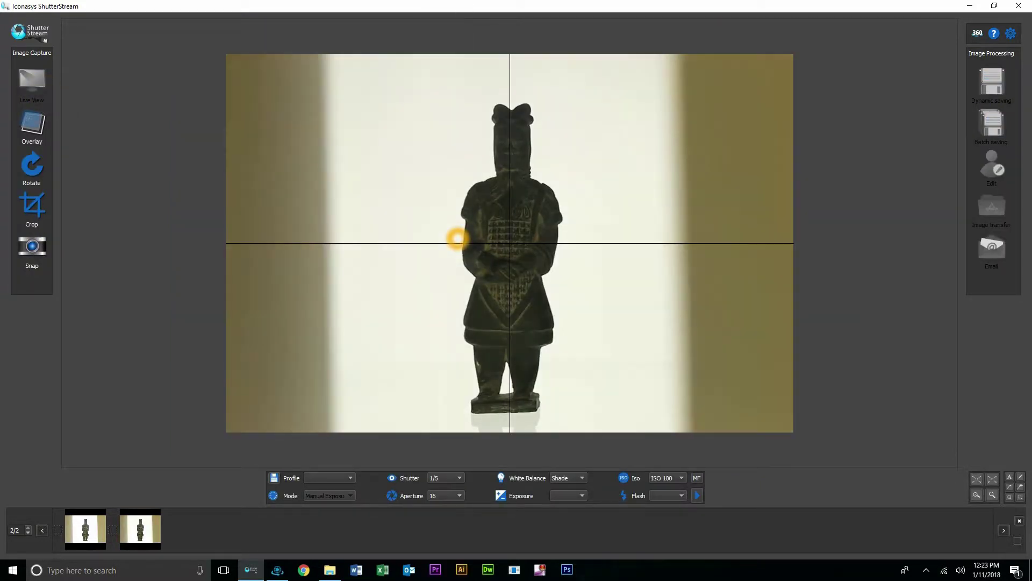
click(34, 246)
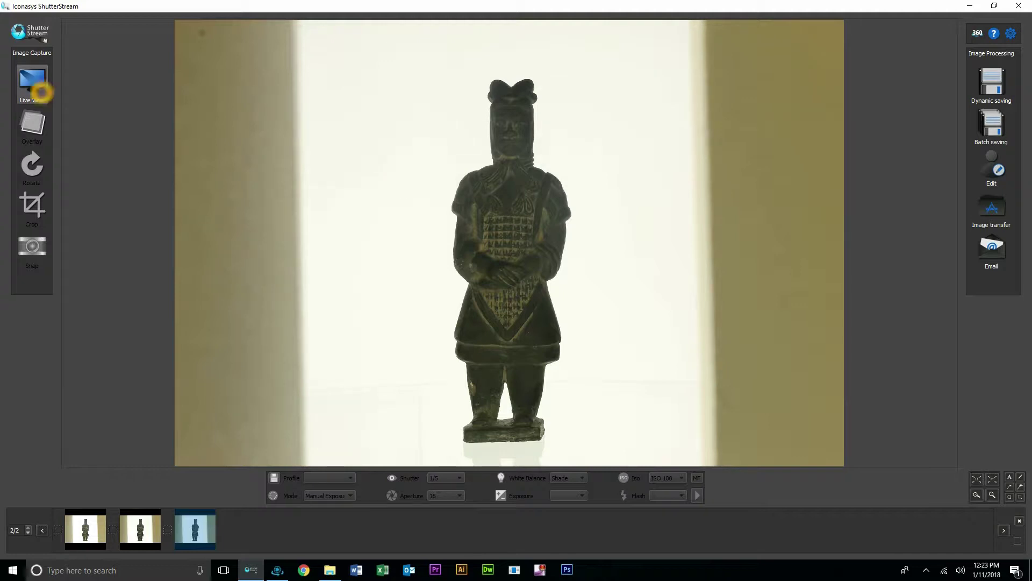
click(32, 83)
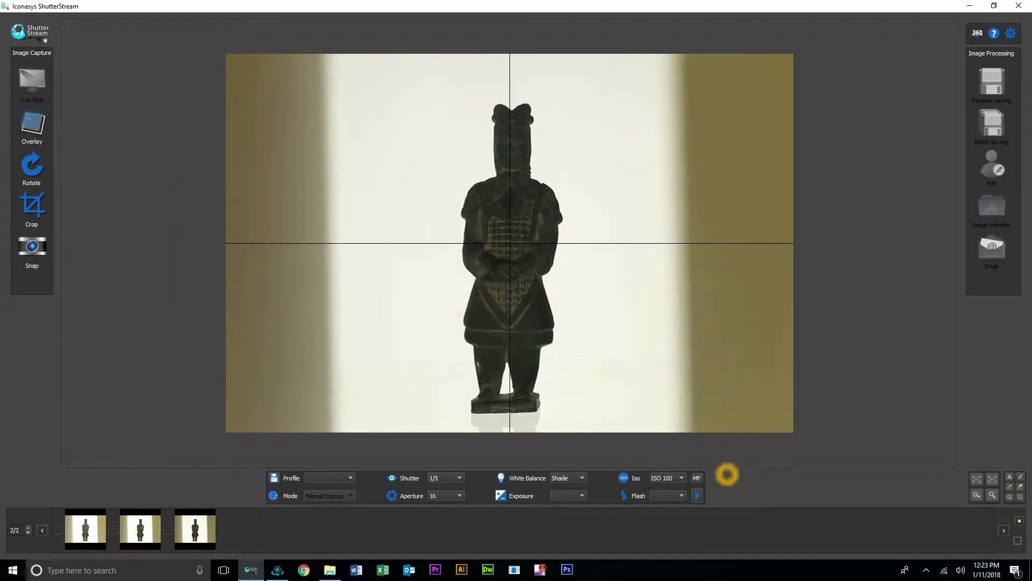
click(697, 478)
Step: Magnify the live view on the chest armour and drive the lens focus in large and fine steps until sharp
click(629, 383)
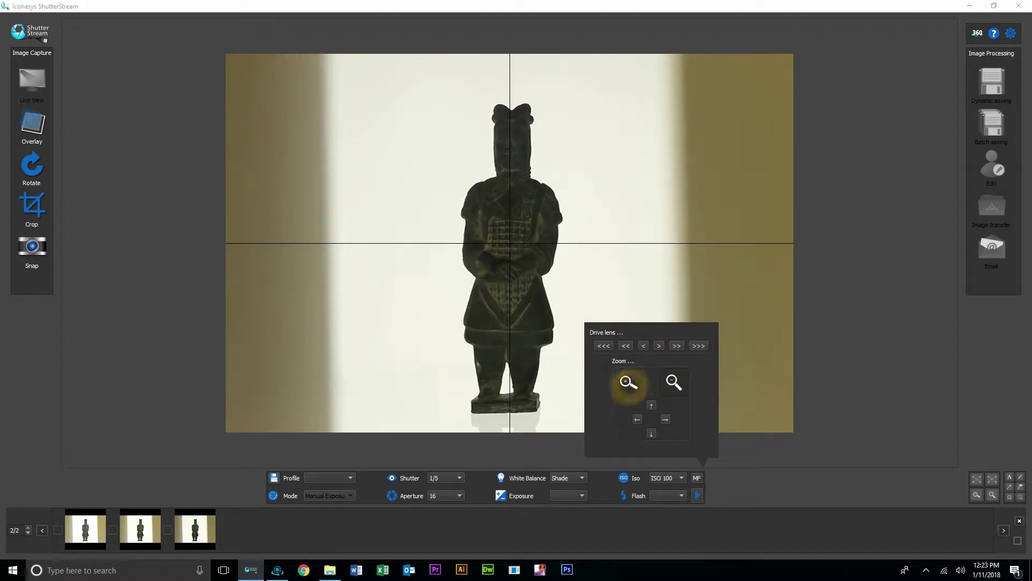
click(626, 345)
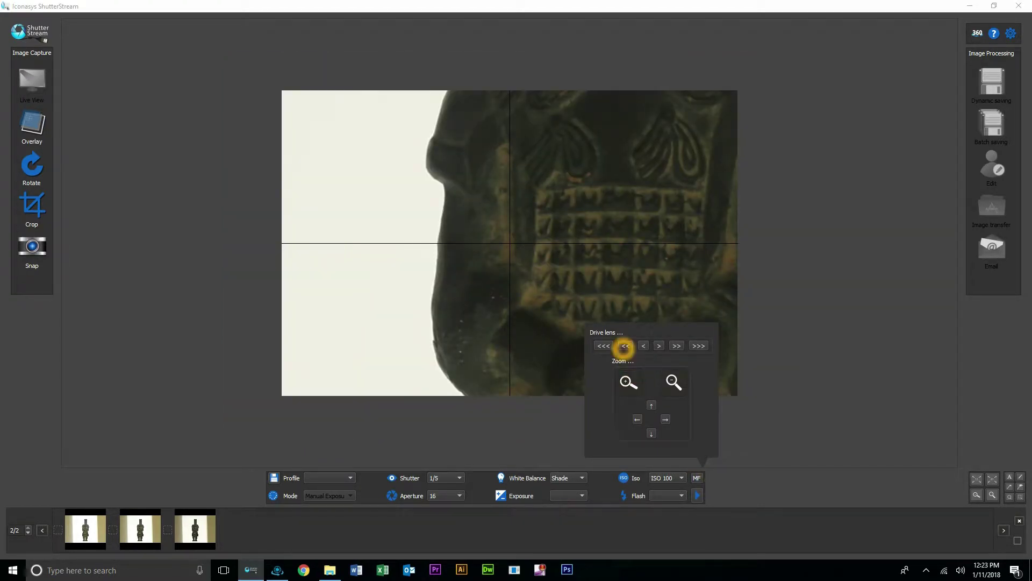
click(678, 346)
click(678, 345)
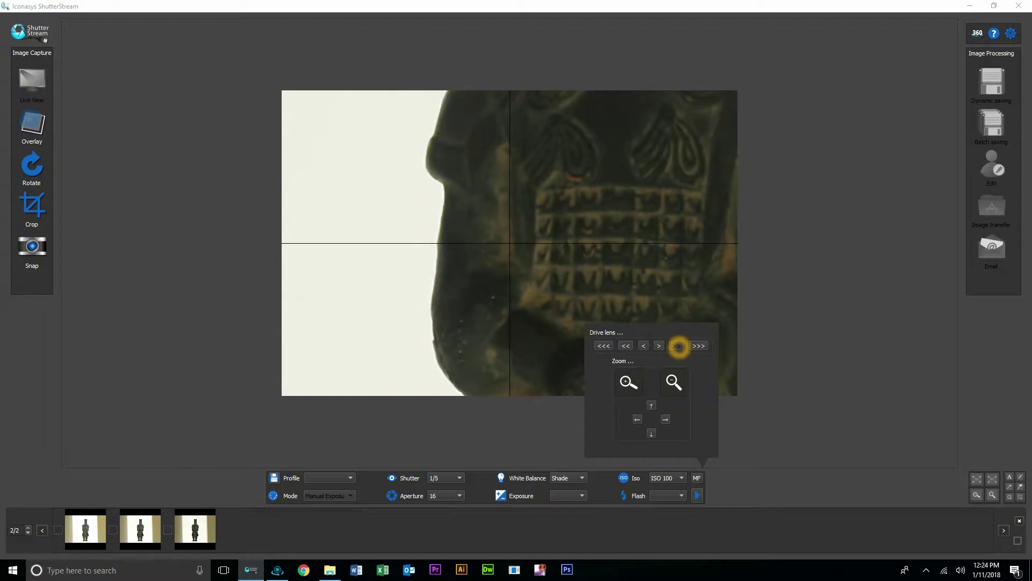
click(678, 346)
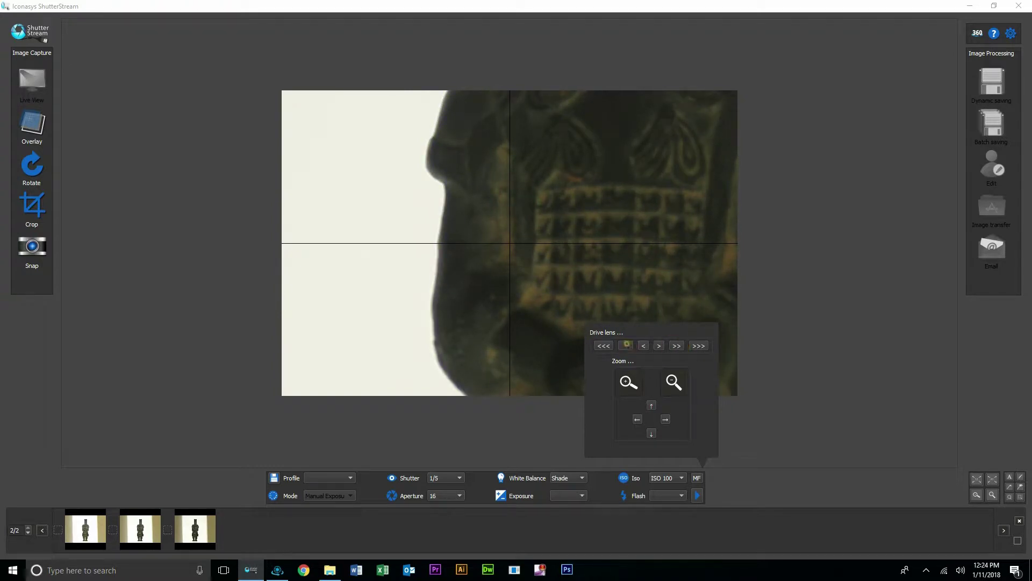
click(644, 345)
click(643, 346)
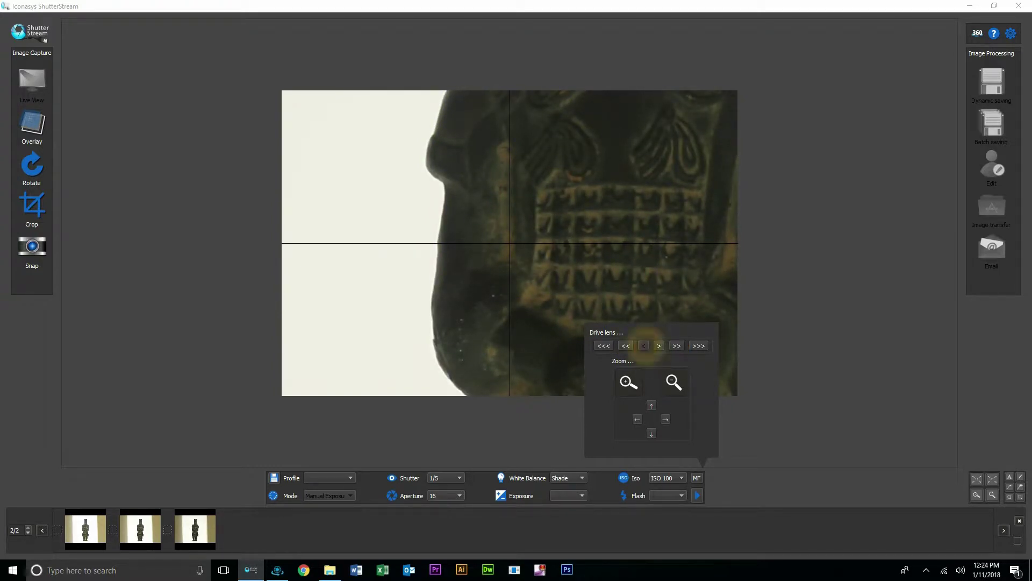
click(660, 346)
click(661, 346)
click(660, 346)
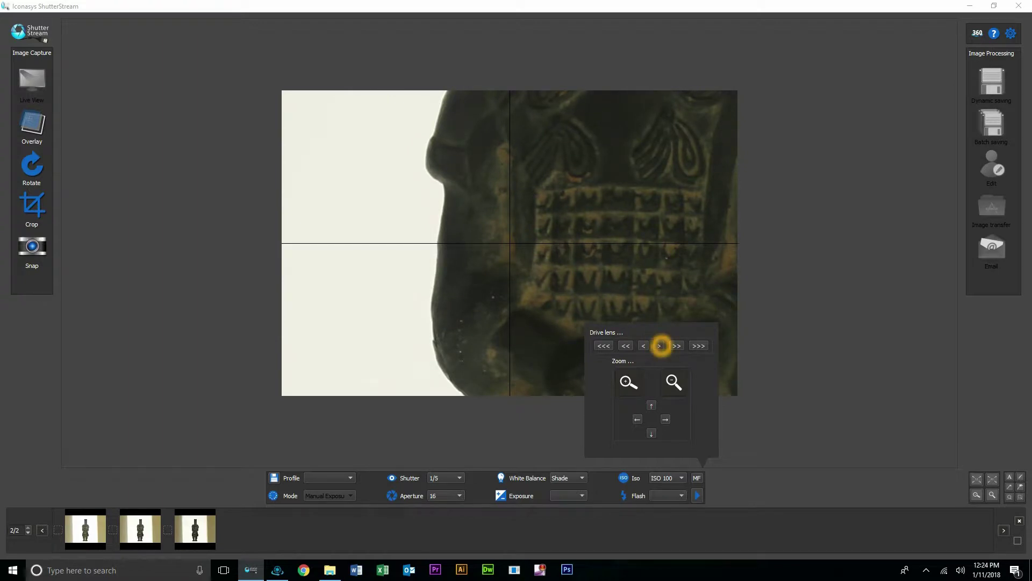
Step: Zoom back out to the whole figurine and close the manual-focus panel
click(674, 382)
click(674, 383)
click(463, 385)
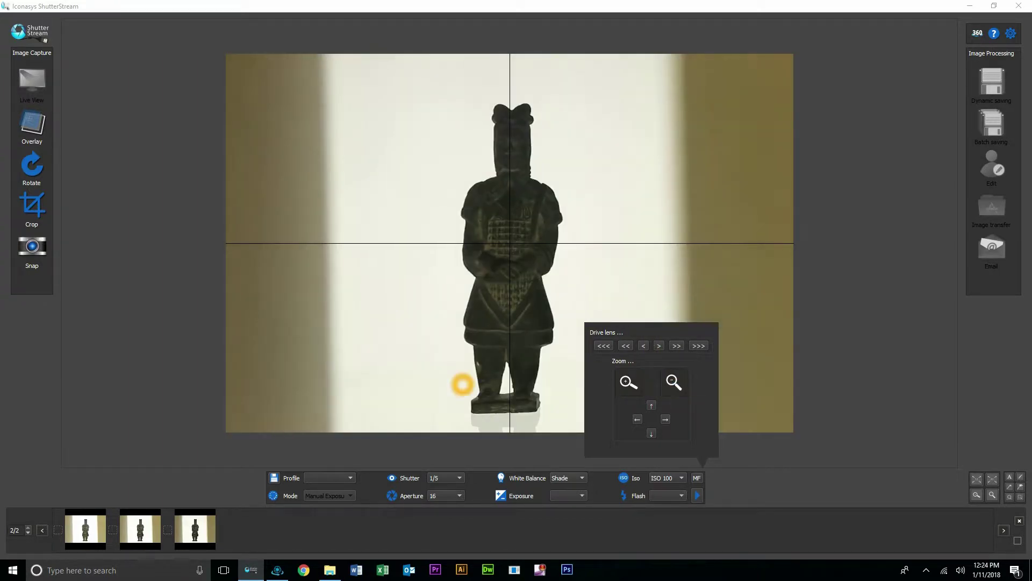
Step: Open the Rotate 360 settings beside the live view and spin the turntable continuously
click(978, 35)
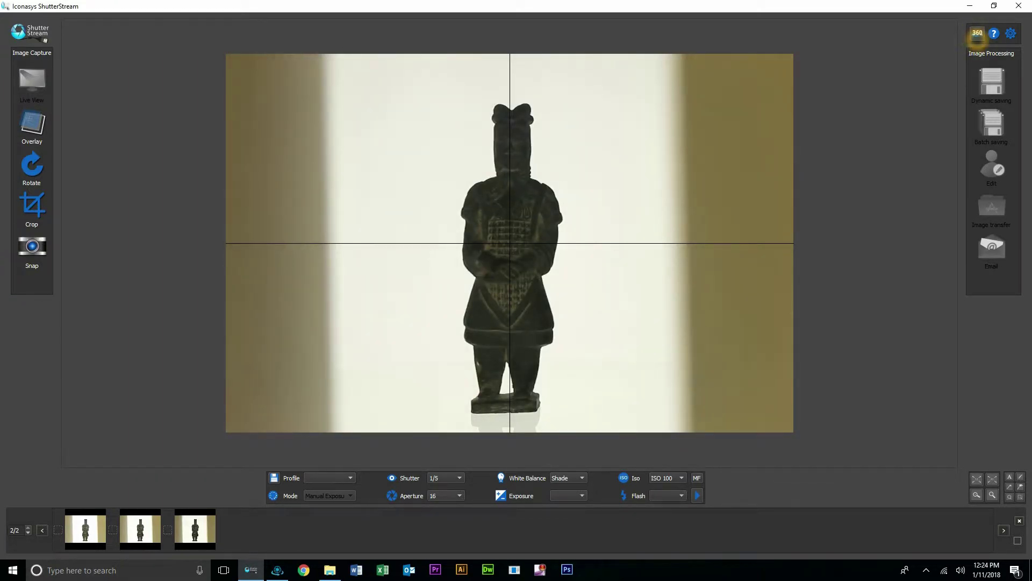
drag(514, 126, 836, 86)
click(689, 351)
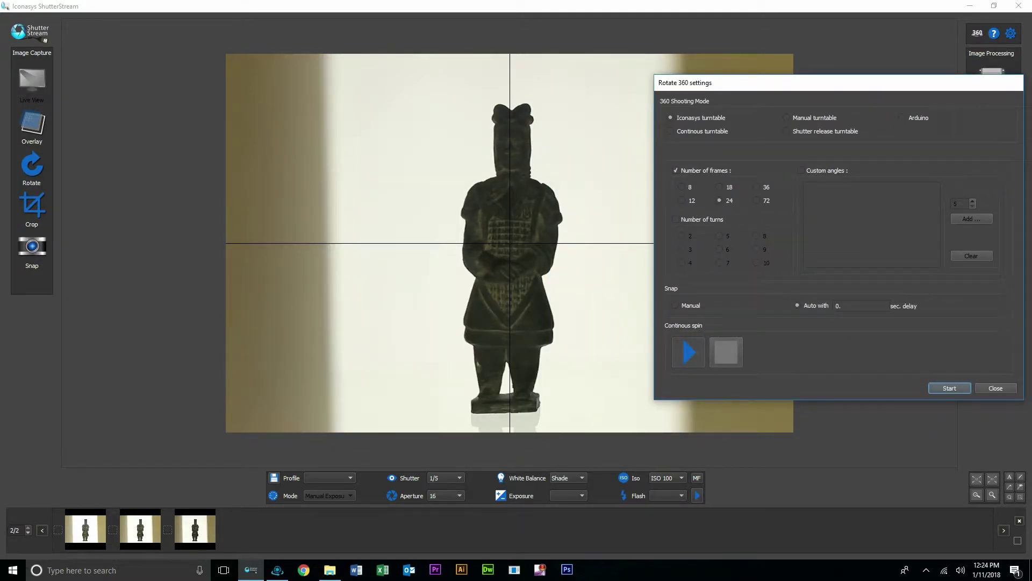
Step: Draw and tighten a crop box around the figurine, then stop the continuous spin
click(28, 207)
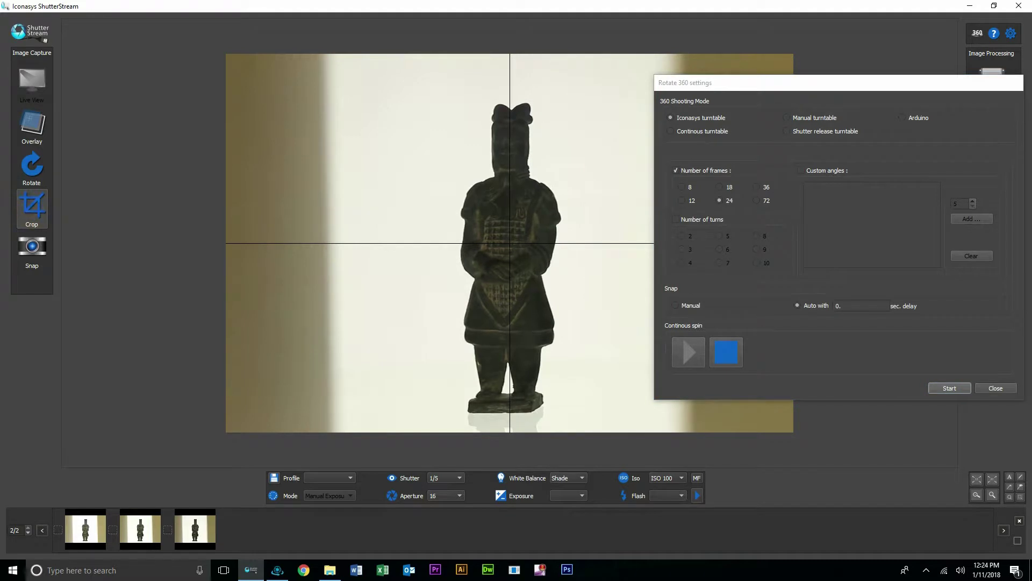
drag(394, 76, 633, 430)
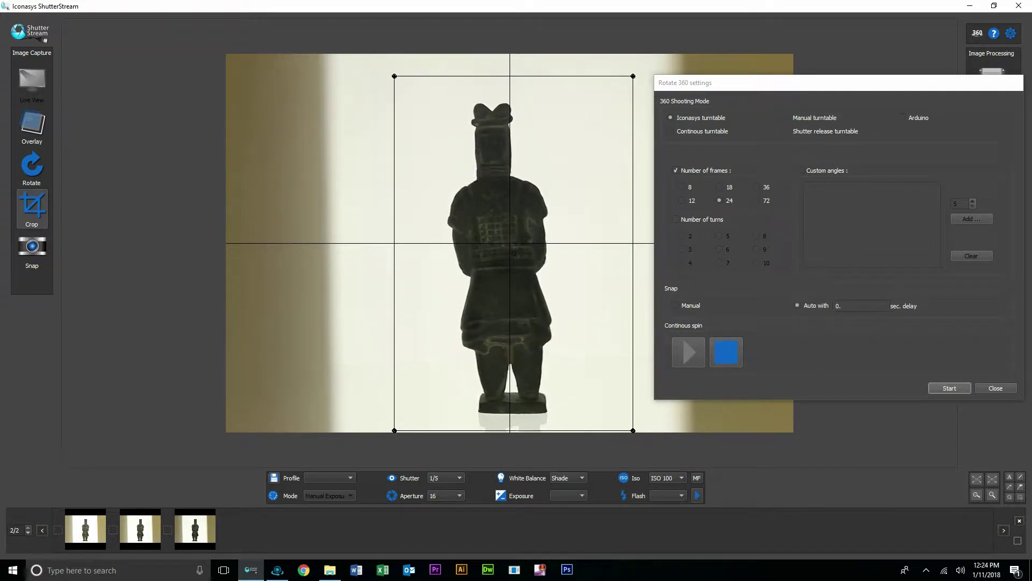
click(634, 76)
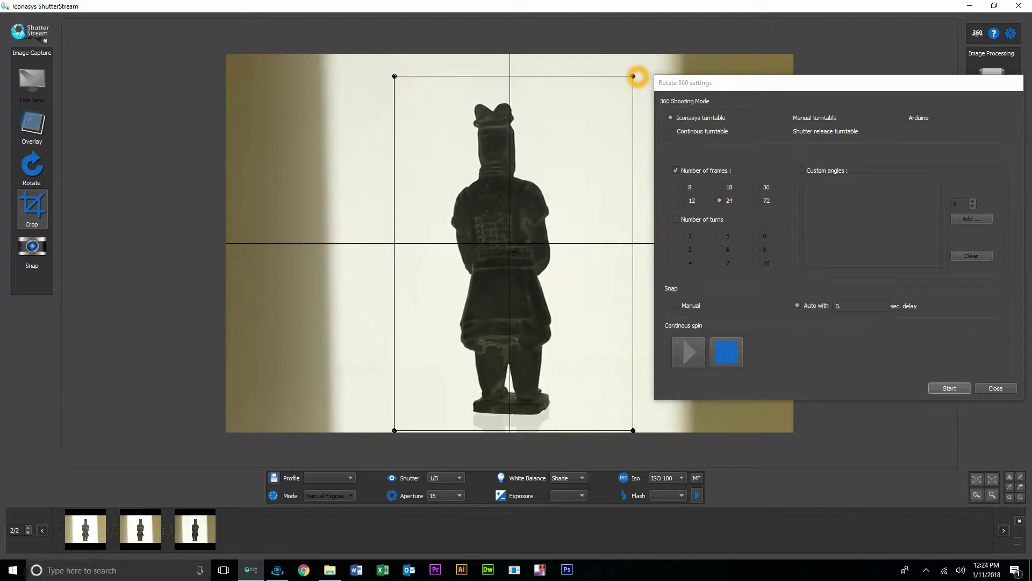
drag(634, 77, 627, 76)
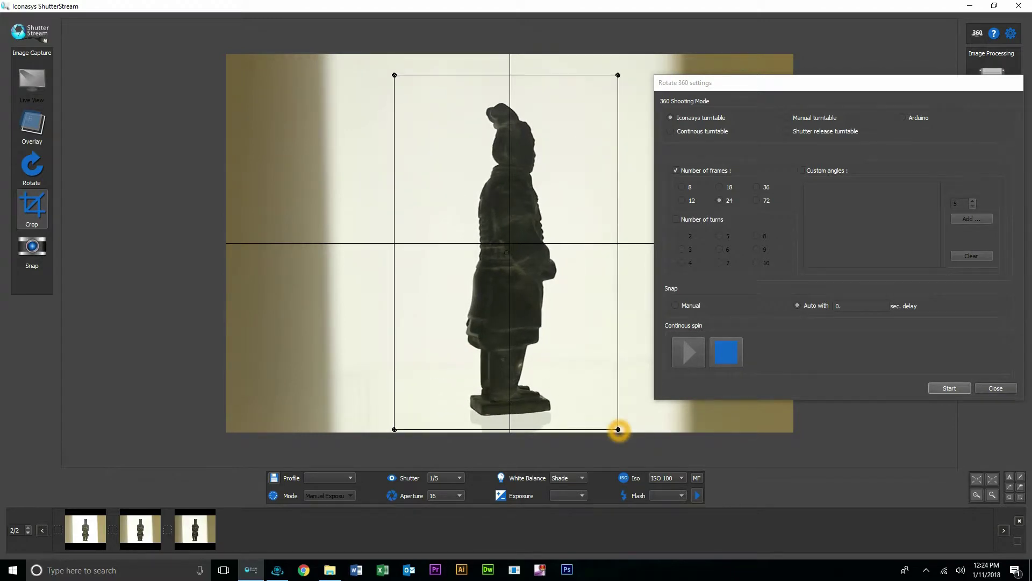
drag(618, 430, 621, 427)
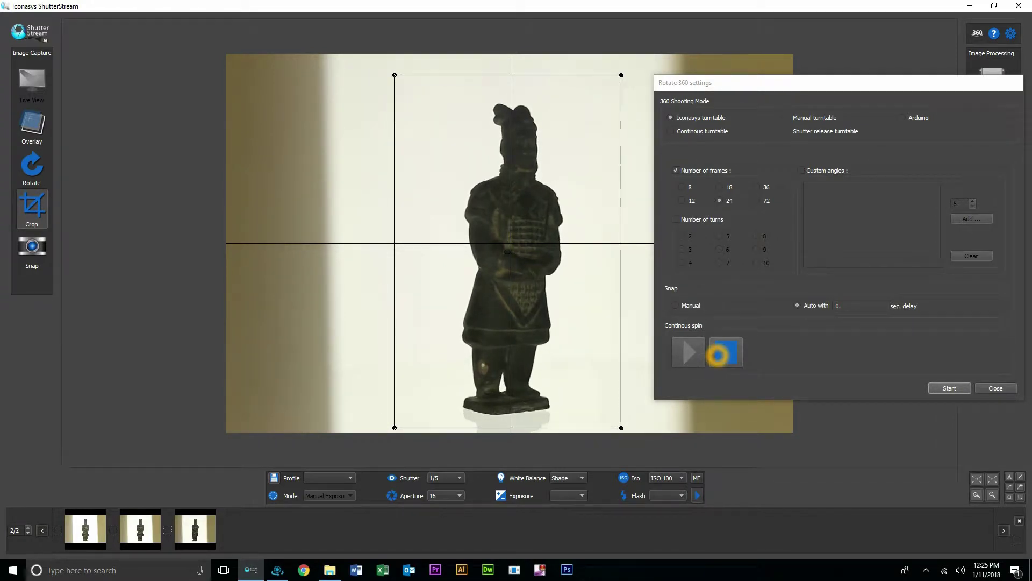
click(718, 354)
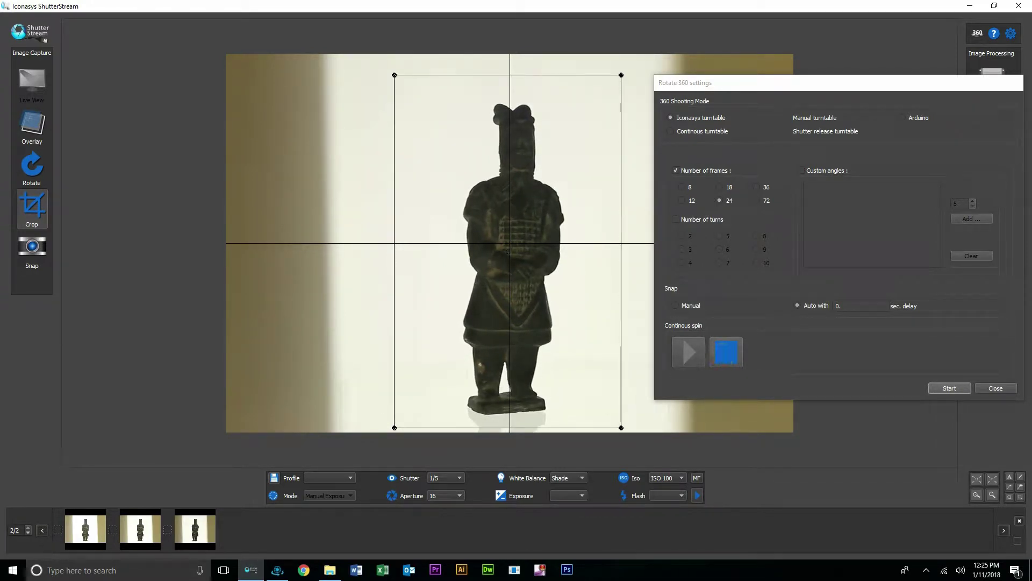
click(726, 353)
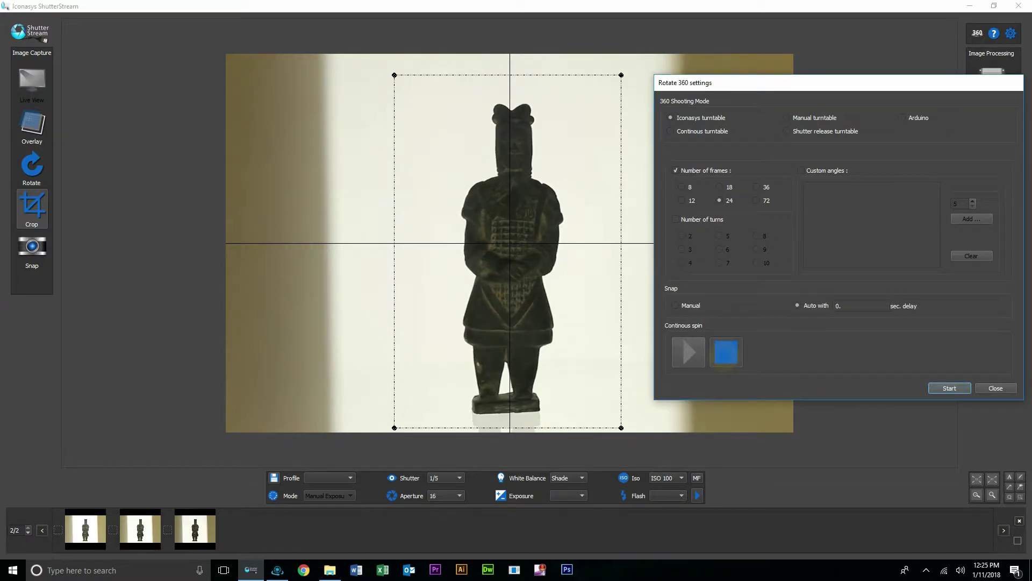
click(726, 352)
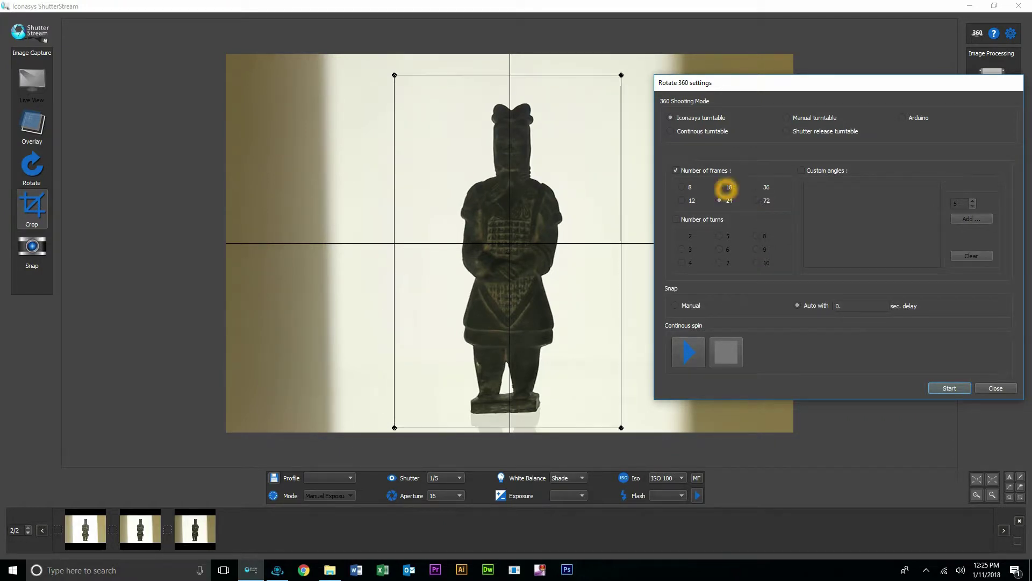
Step: Keep 24 frames per rotation, cancel the capture prompt, and select all three test shots
click(726, 199)
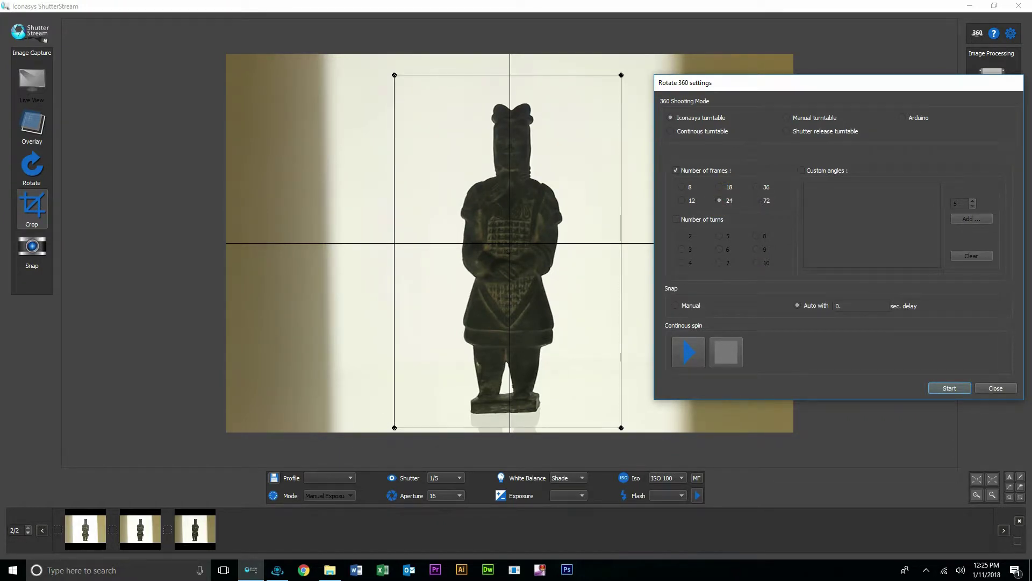
click(936, 379)
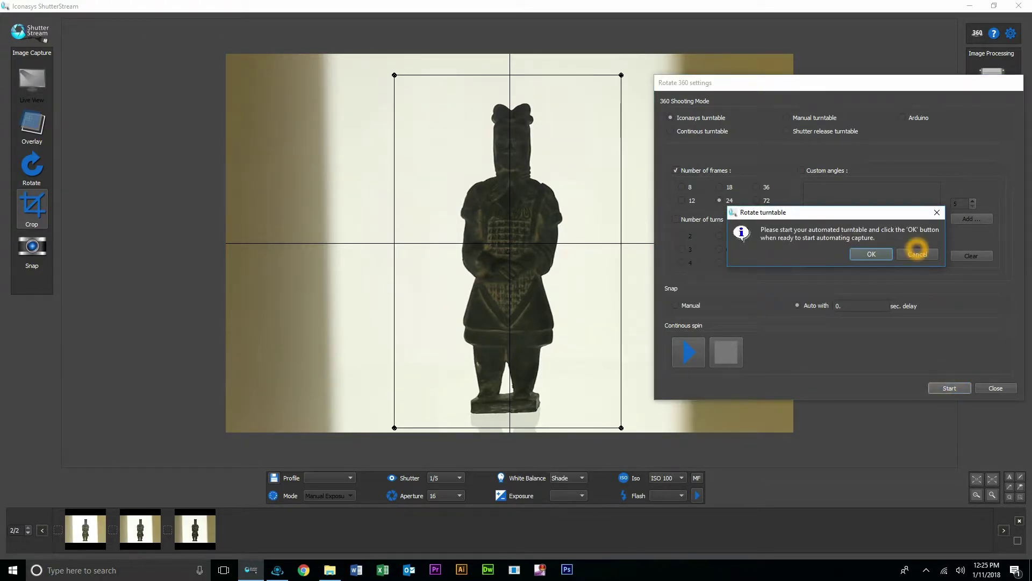
click(918, 253)
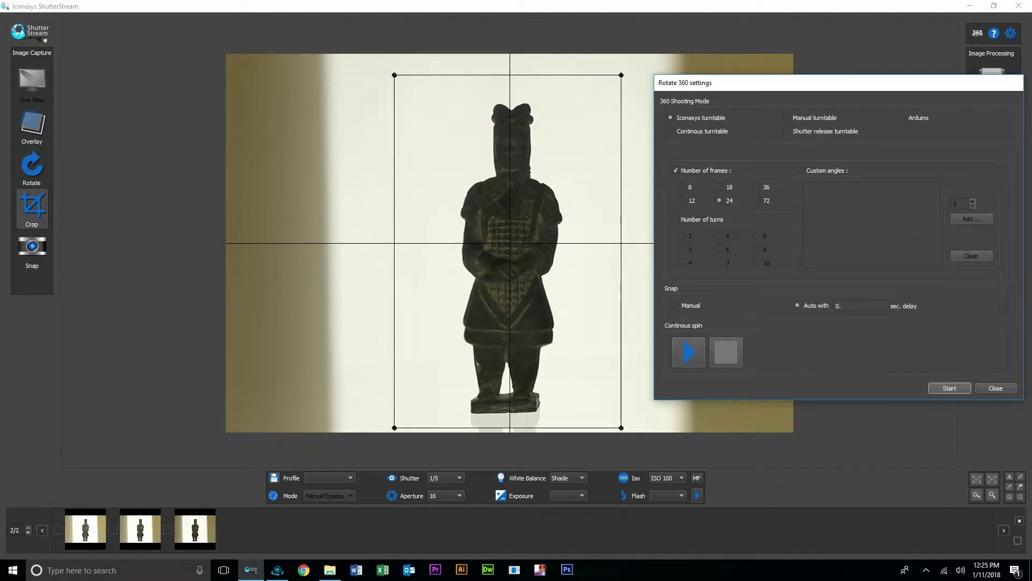
click(1018, 541)
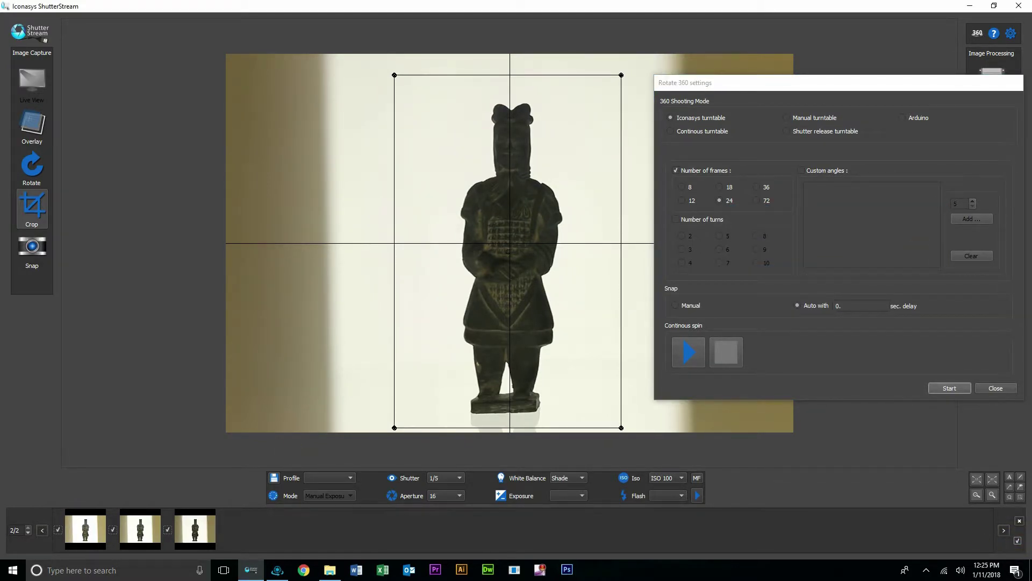
Step: Delete the three test shots and run the 24-frame 360 turntable capture
click(1019, 521)
click(534, 293)
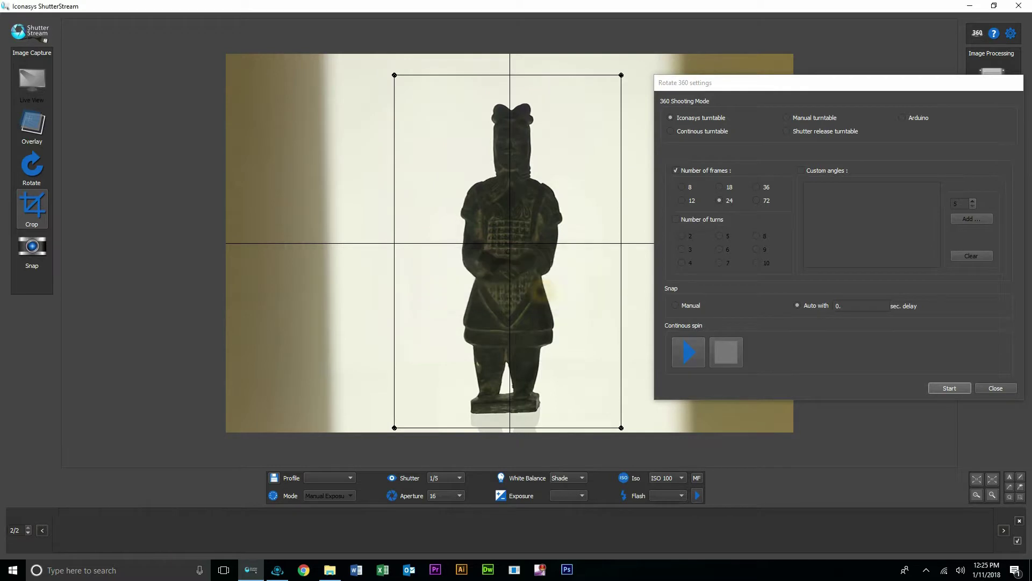
click(939, 385)
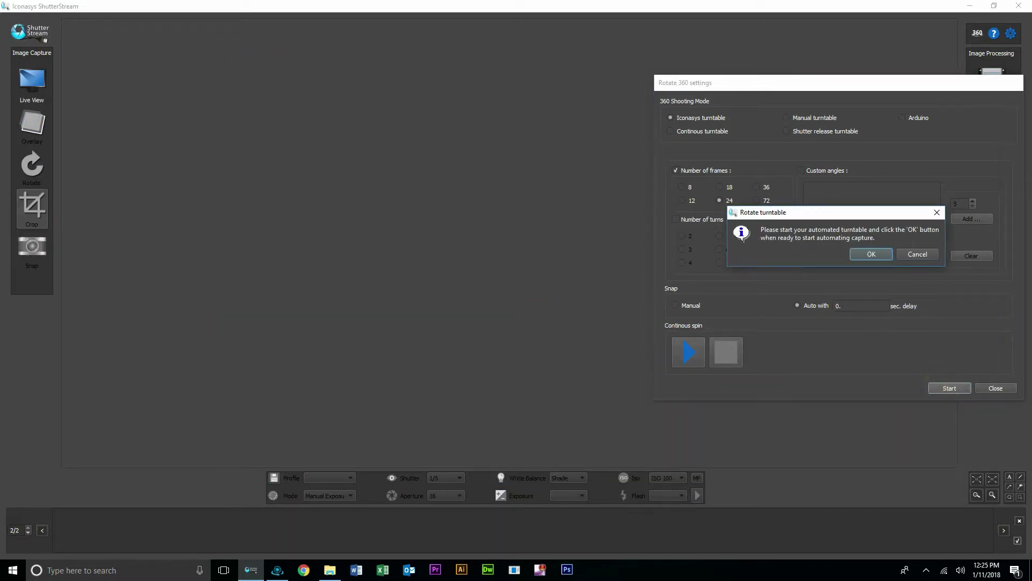
click(872, 254)
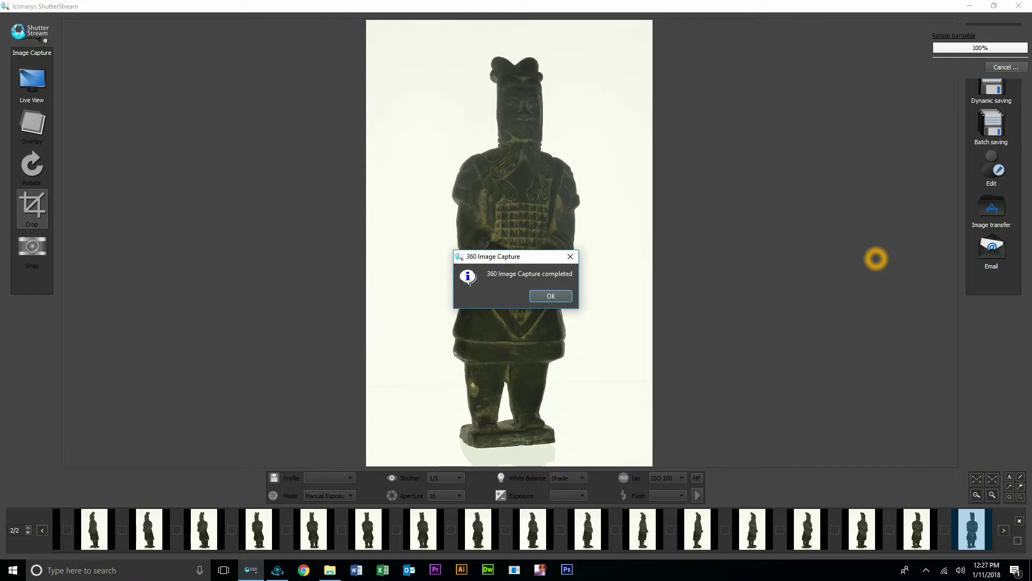
key(Return)
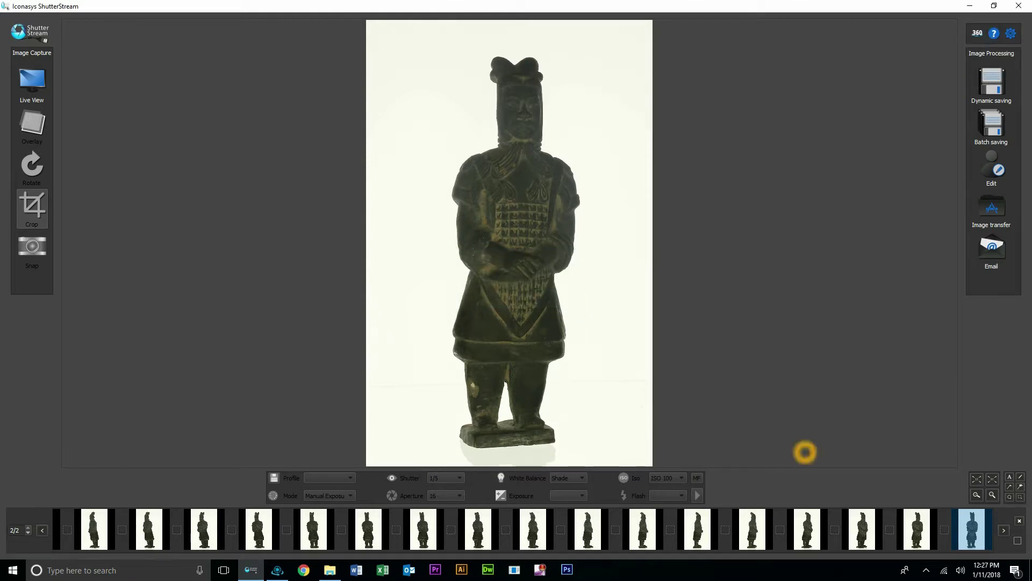
Step: Preview the side and front frames, select all captured frames, and load them into the Image editor
click(820, 529)
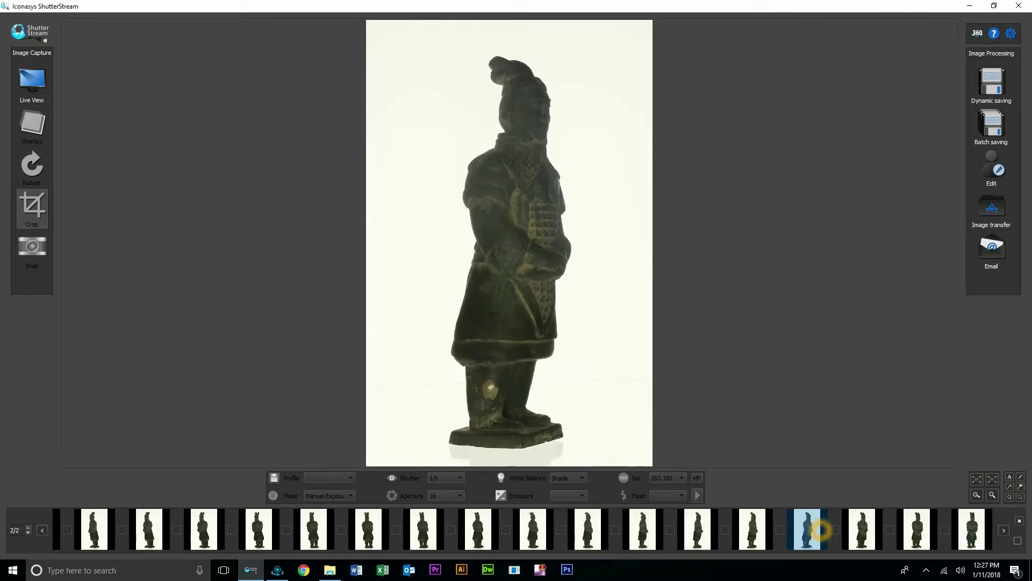
click(917, 530)
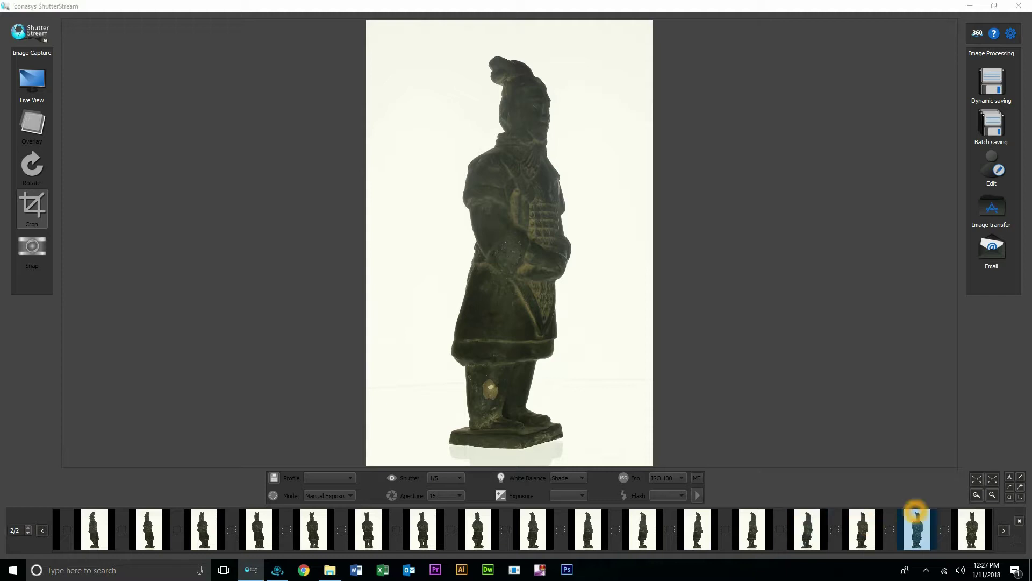
click(1018, 540)
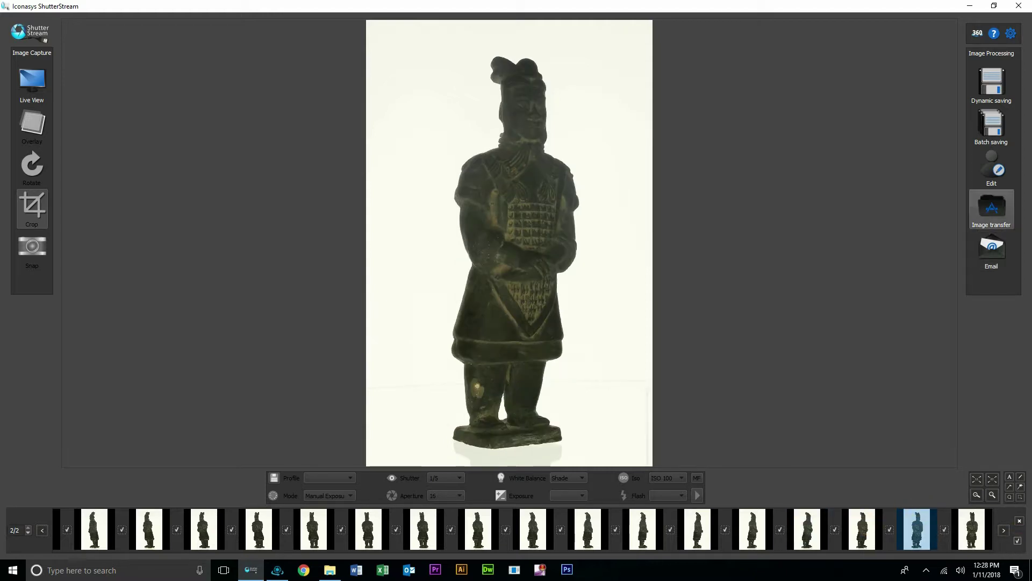
click(992, 175)
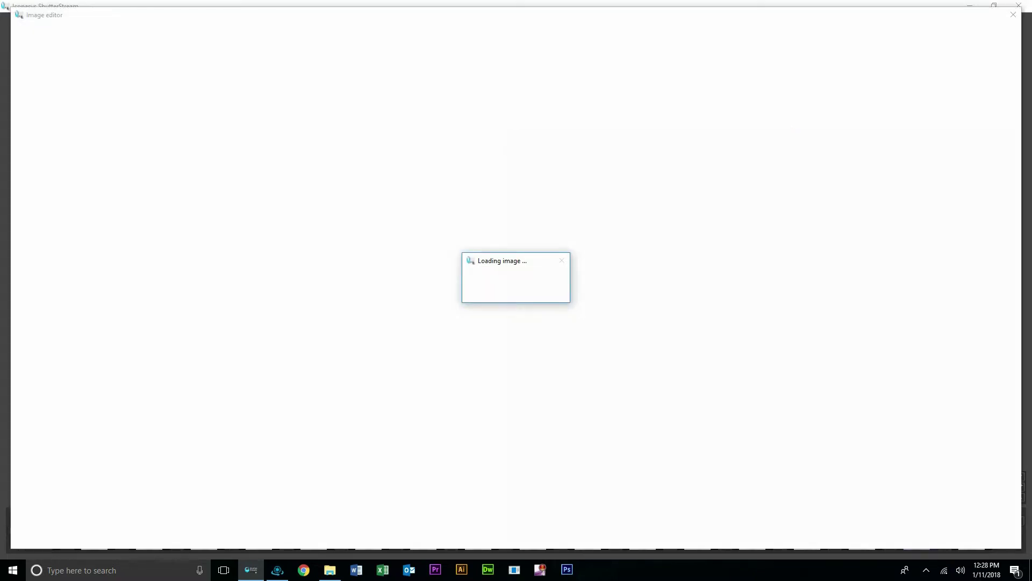
Step: Set the white point by sampling the backdrop below the base, and apply it to all frames
click(505, 182)
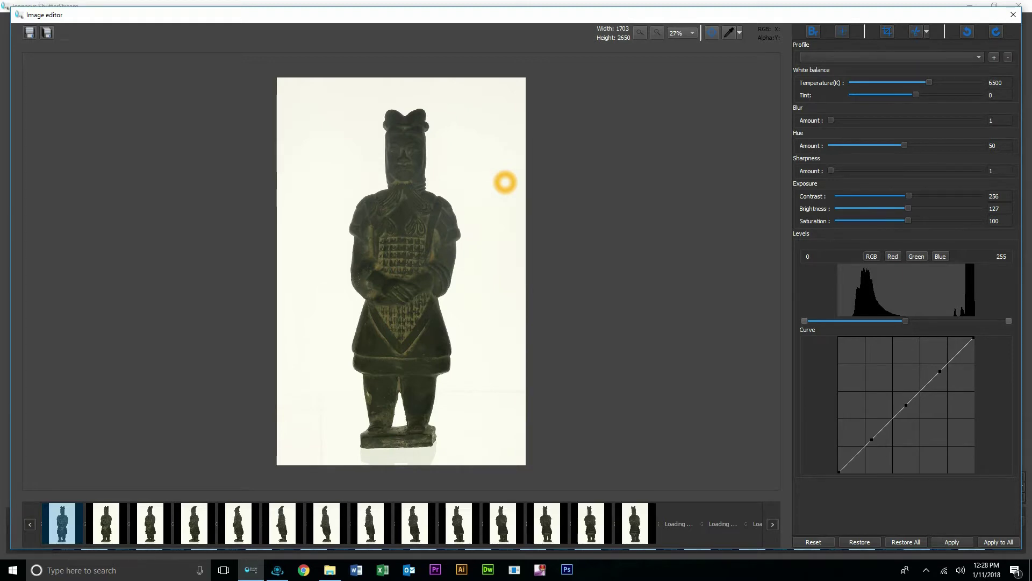
click(741, 33)
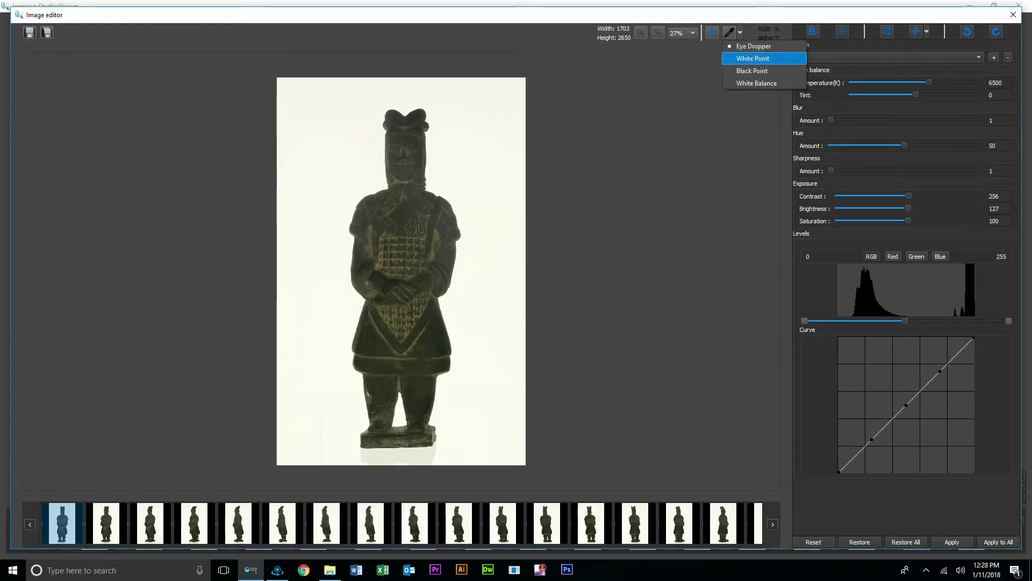
click(753, 58)
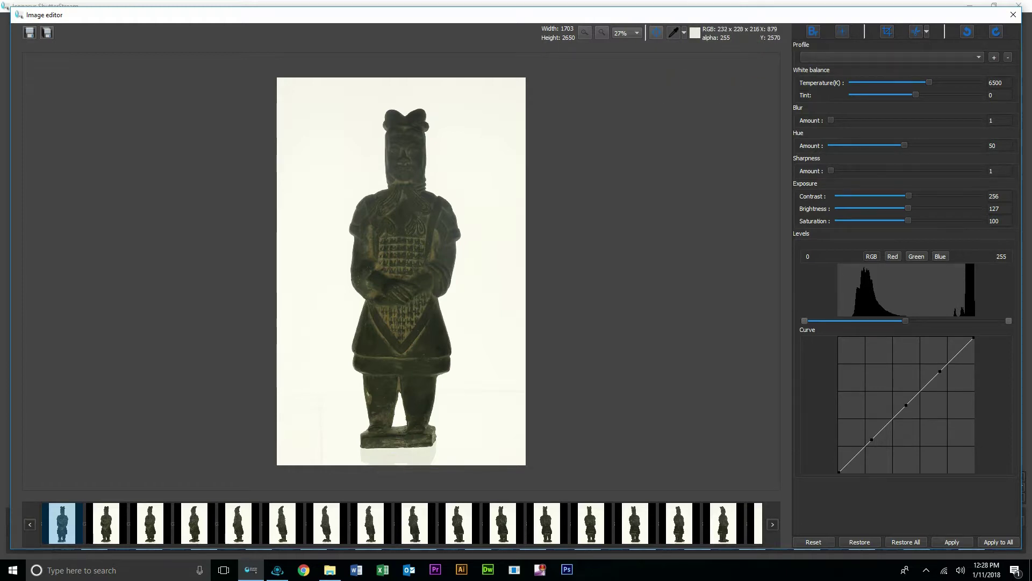
click(404, 451)
click(404, 451)
click(401, 452)
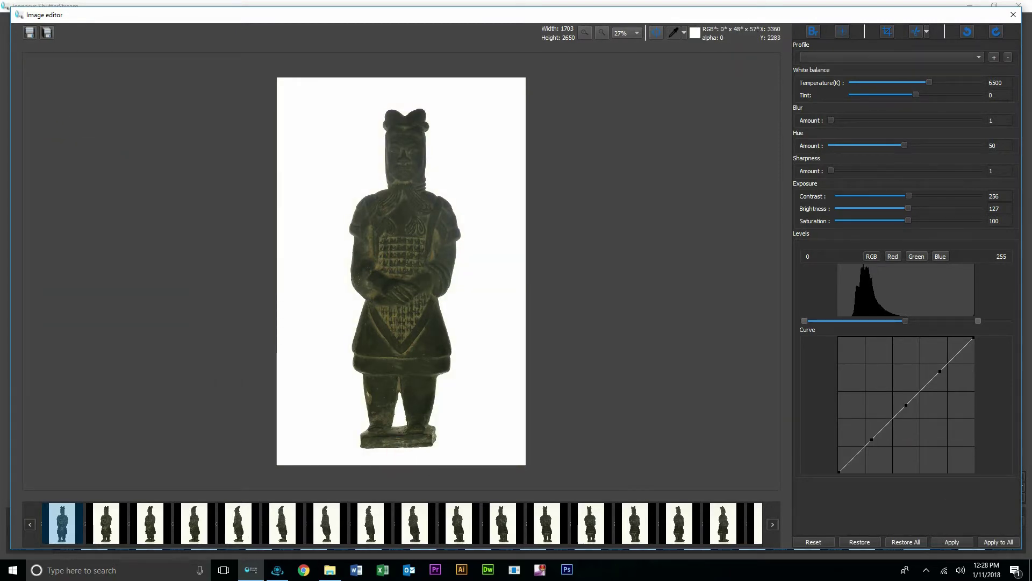
click(996, 542)
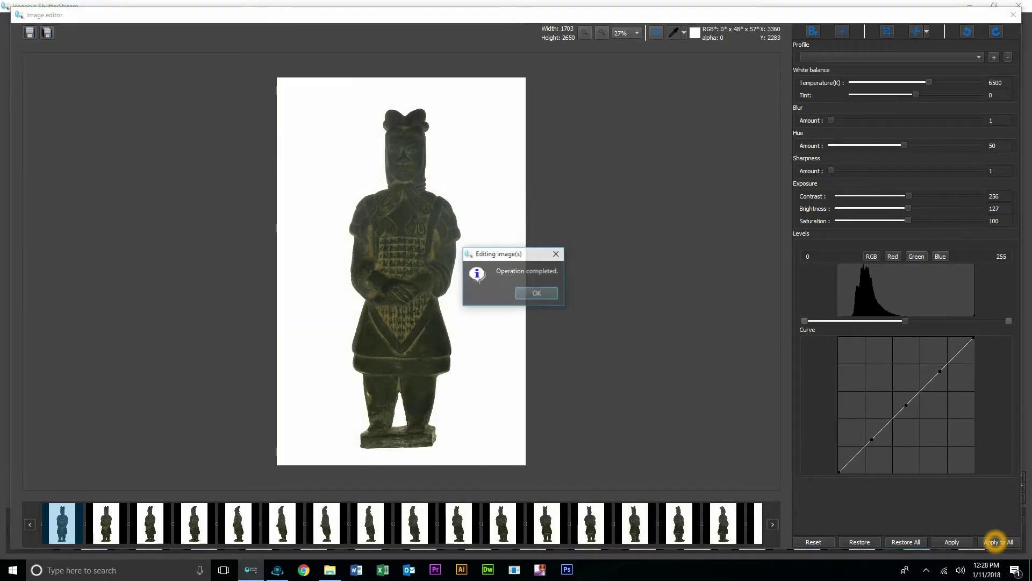
key(Return)
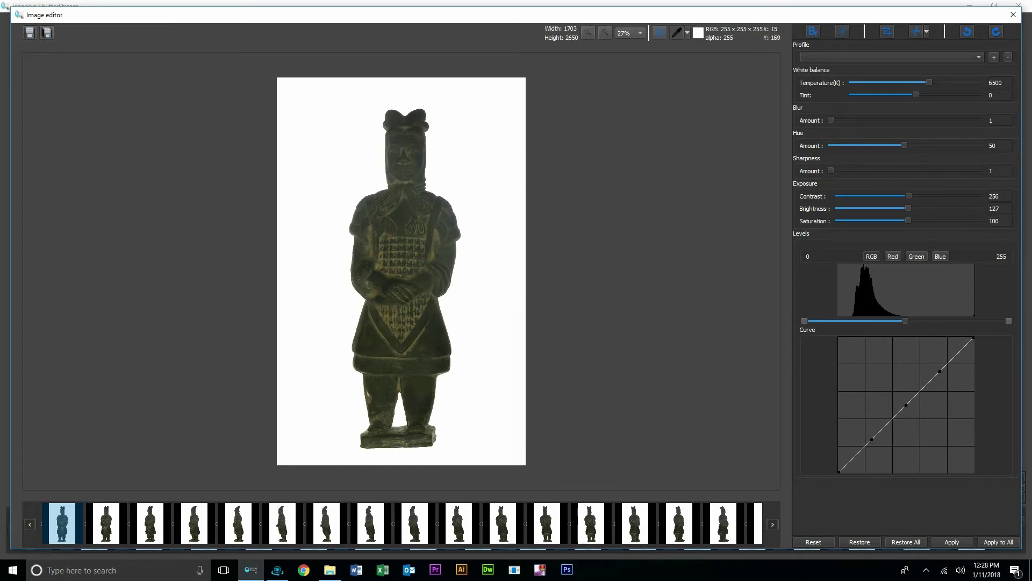
Step: Batch-save the frames as Artifact- in the artifacts folder at 600 px wide, 72 dpi
click(48, 35)
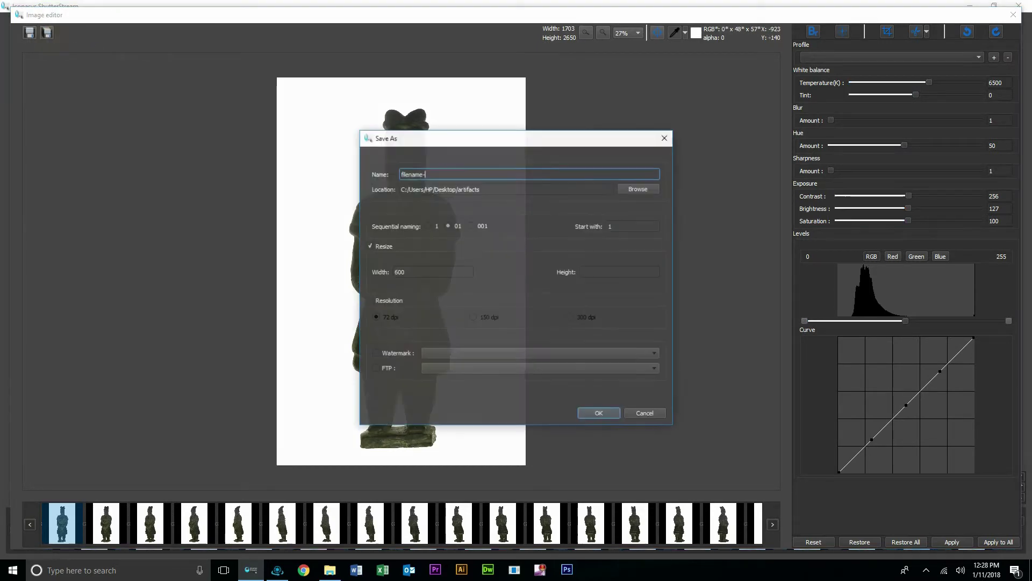
click(417, 174)
double_click(421, 174)
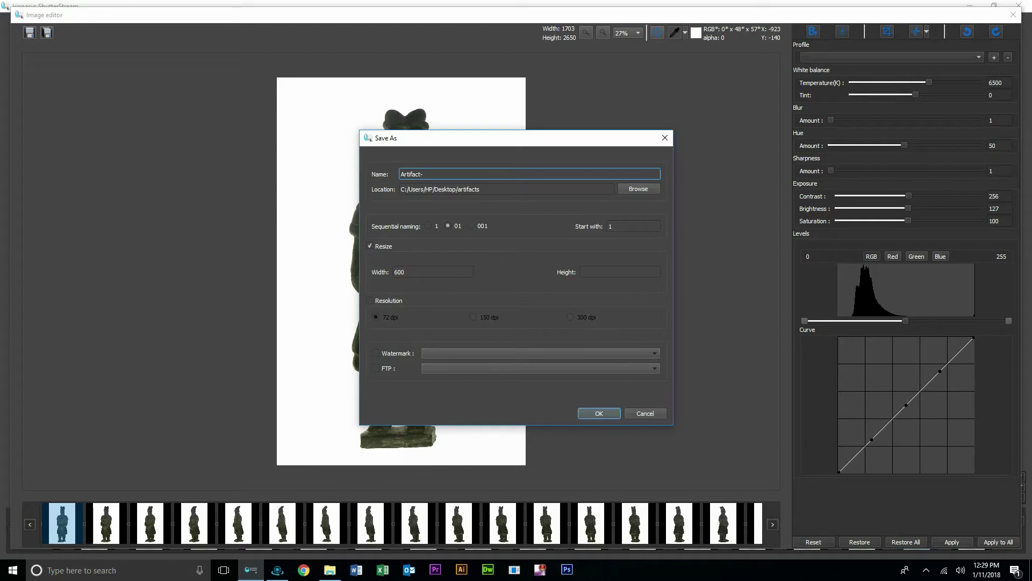
double_click(405, 272)
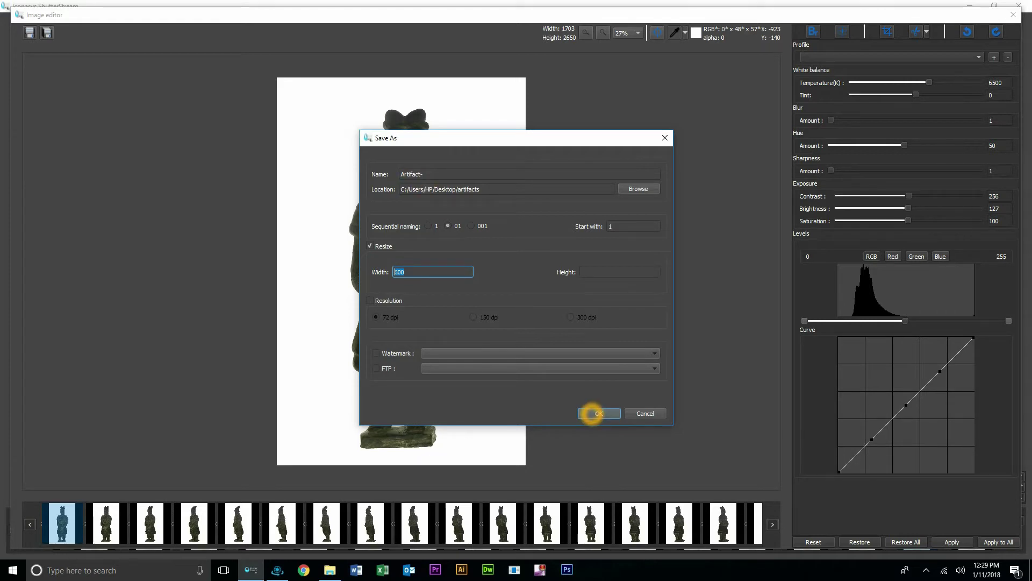
click(592, 413)
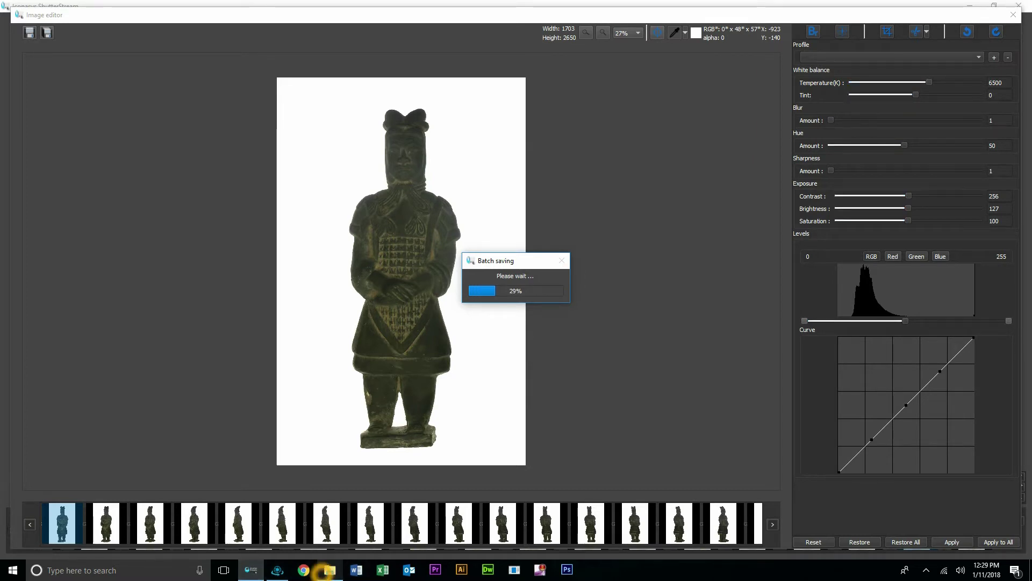
mouse_move(326, 571)
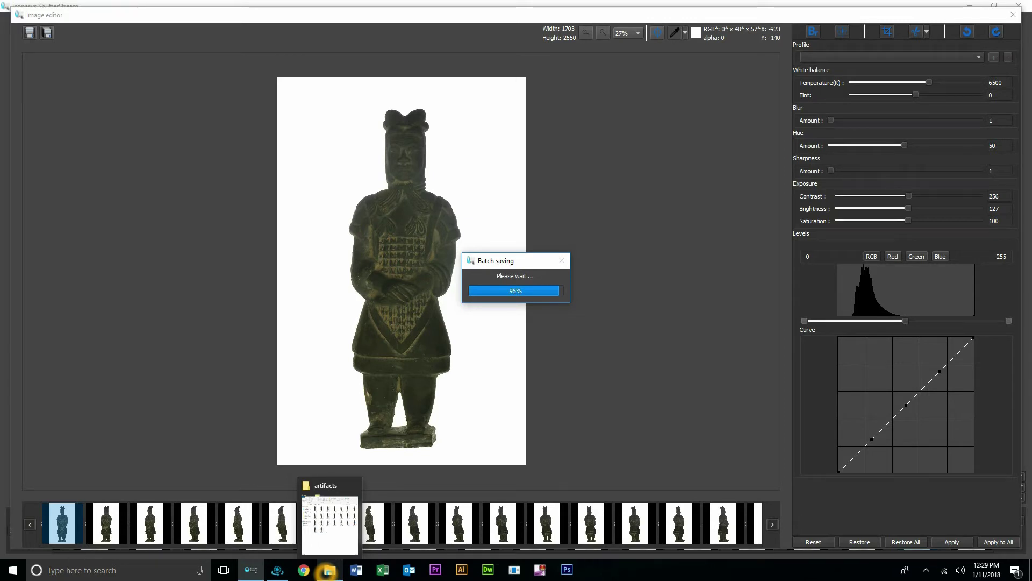
click(327, 571)
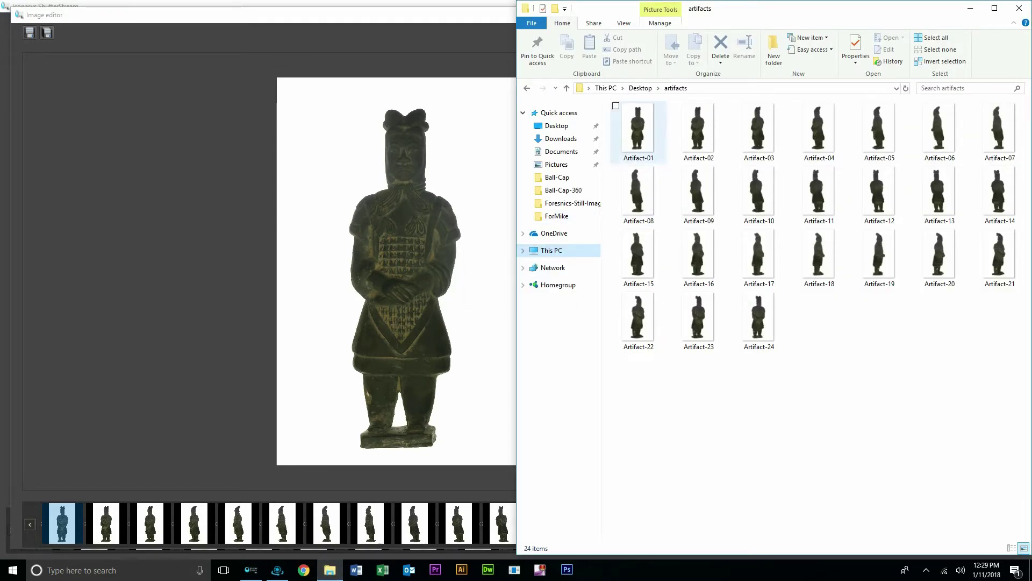
Step: Drag Artifact-01 through Artifact-24 into 360 View Creator and turn the figure to its back
click(277, 570)
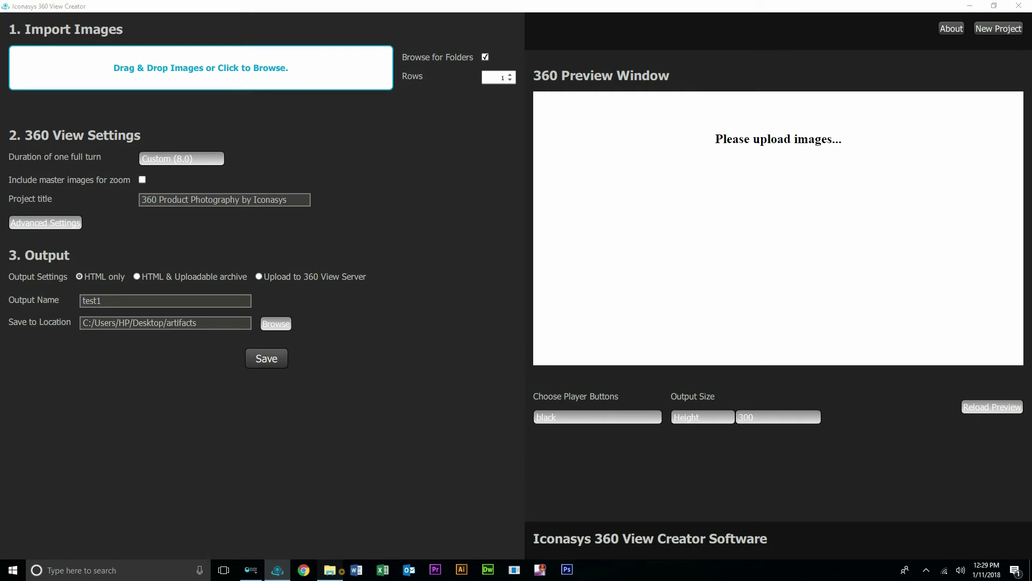
click(330, 570)
click(638, 129)
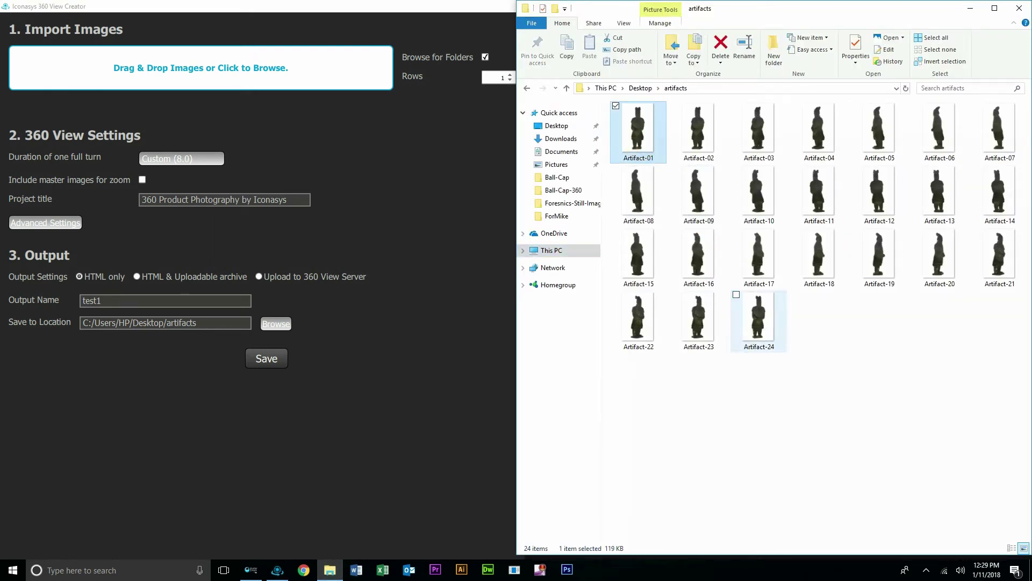
shift+click(755, 322)
drag(758, 320, 349, 56)
click(324, 437)
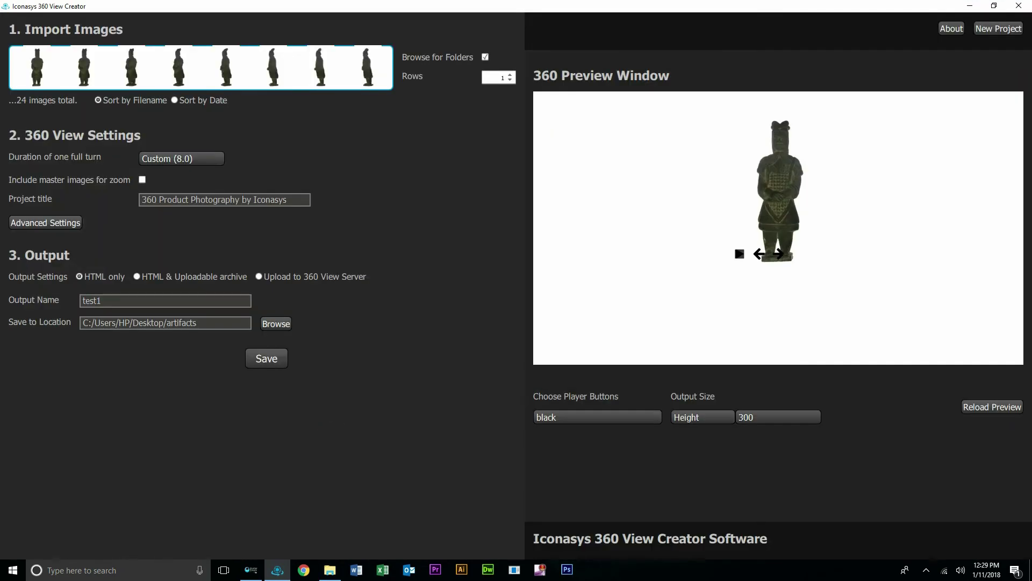
drag(792, 207, 737, 208)
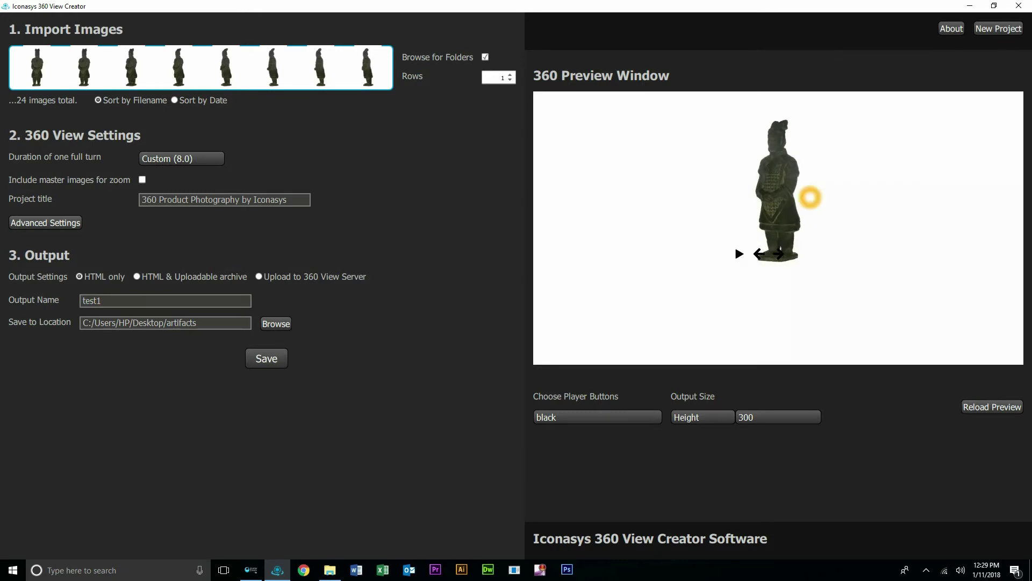
Step: Resume the preview rotation and set a custom output height of 1000
click(739, 253)
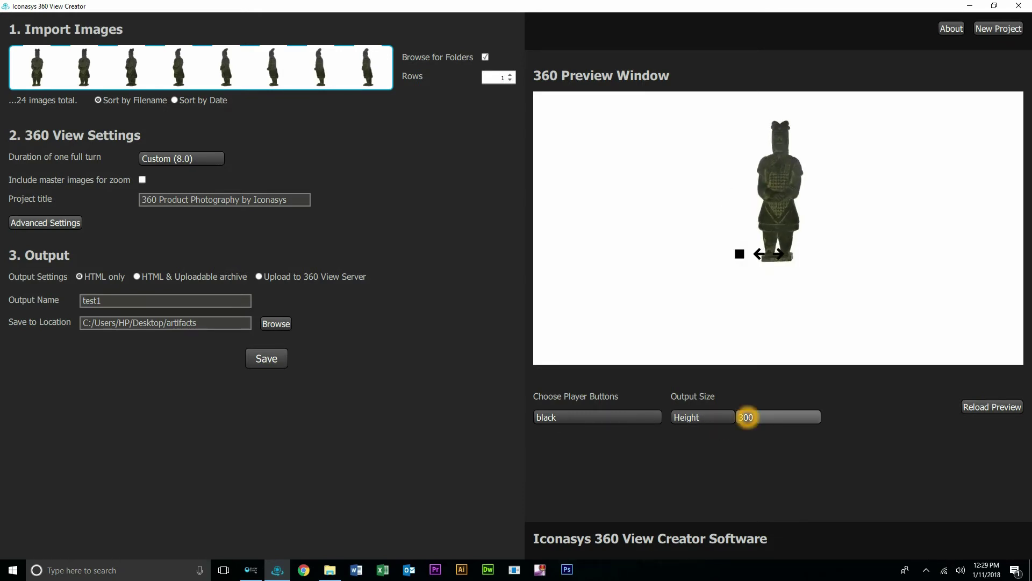
click(744, 416)
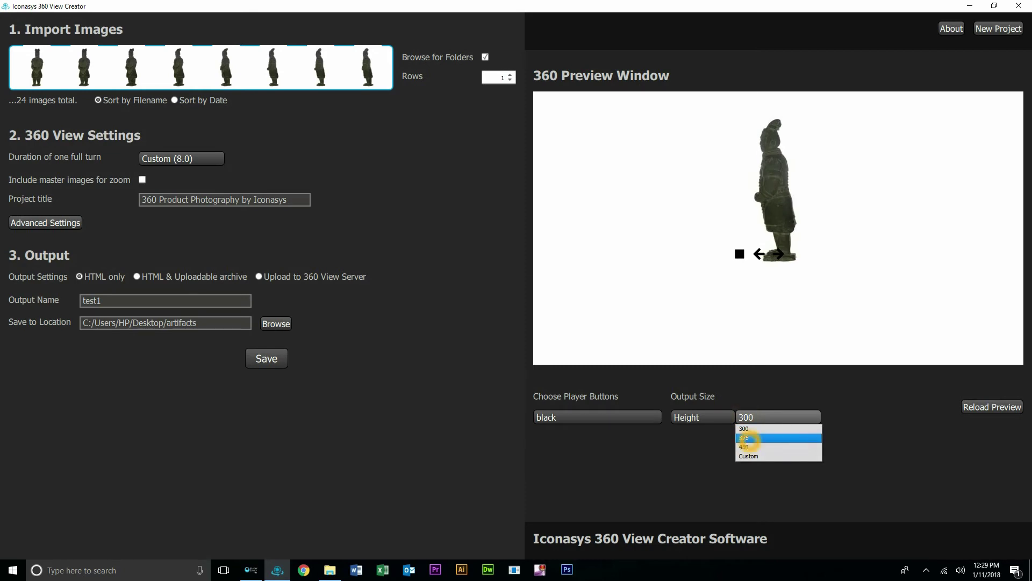
click(745, 456)
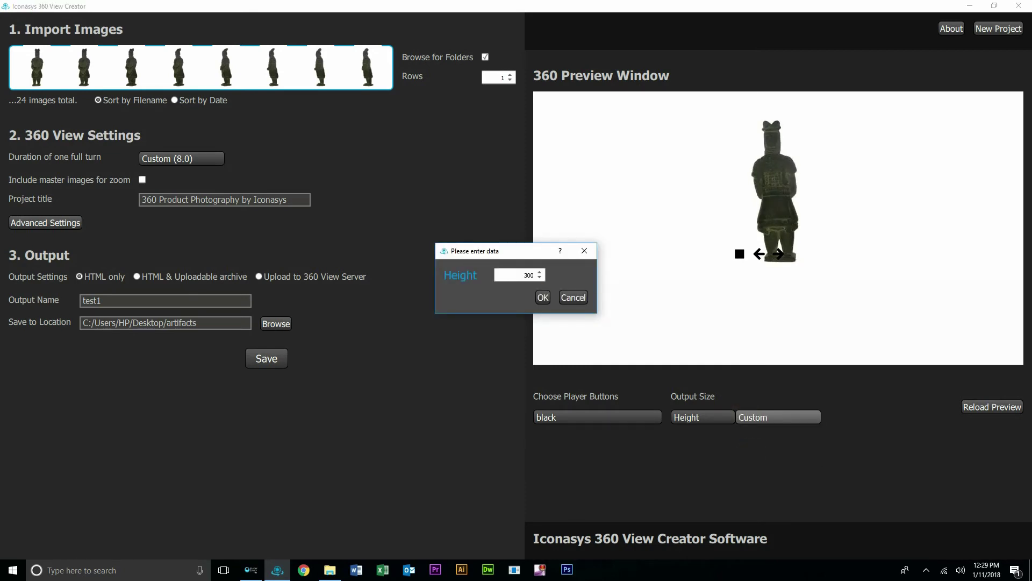
double_click(524, 275)
text(1000)
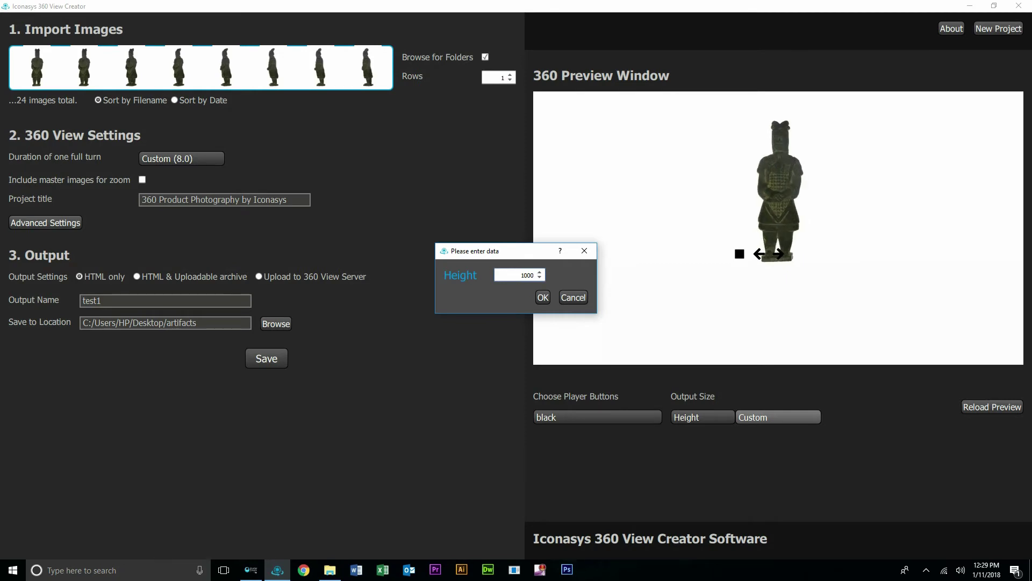
click(543, 296)
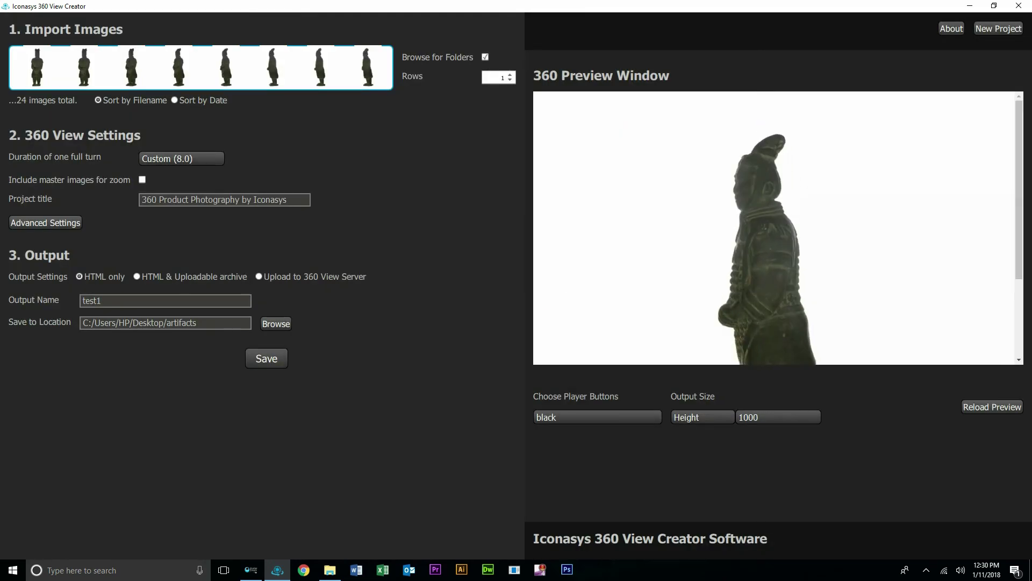
Step: Rename the output from test1 to Artifact and save the 360 view
scroll(931, 260, down, 3)
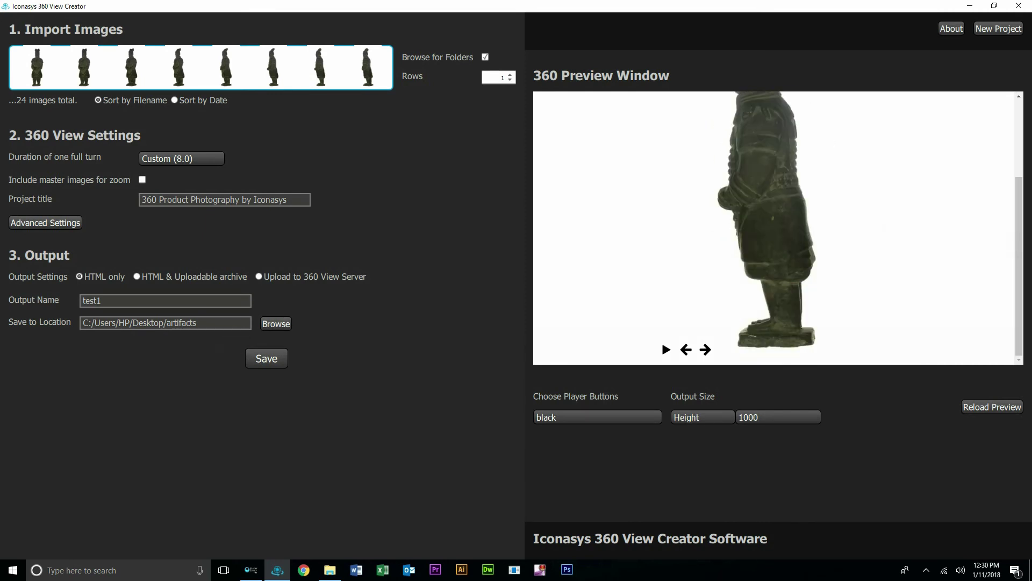
double_click(136, 302)
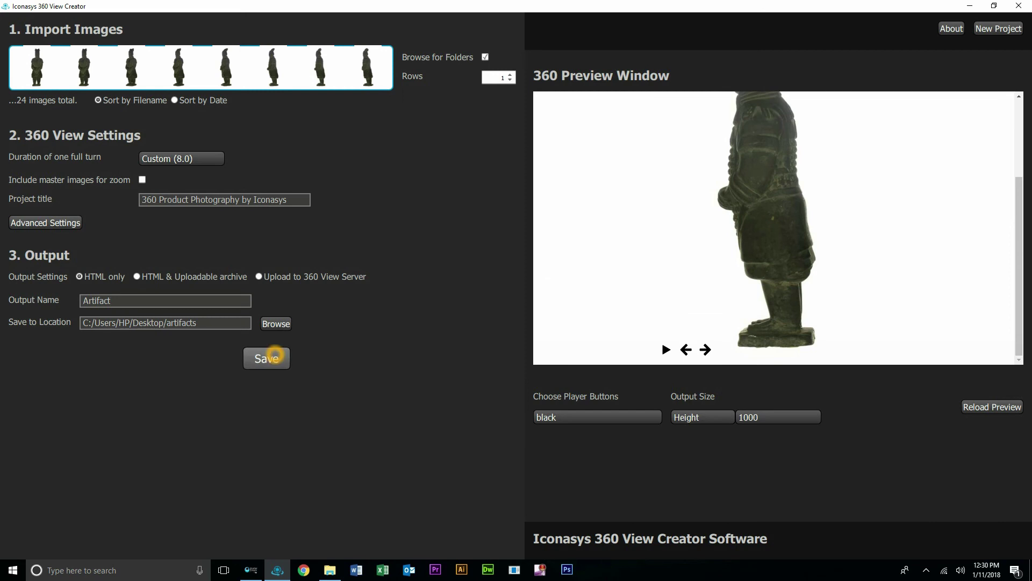
click(263, 358)
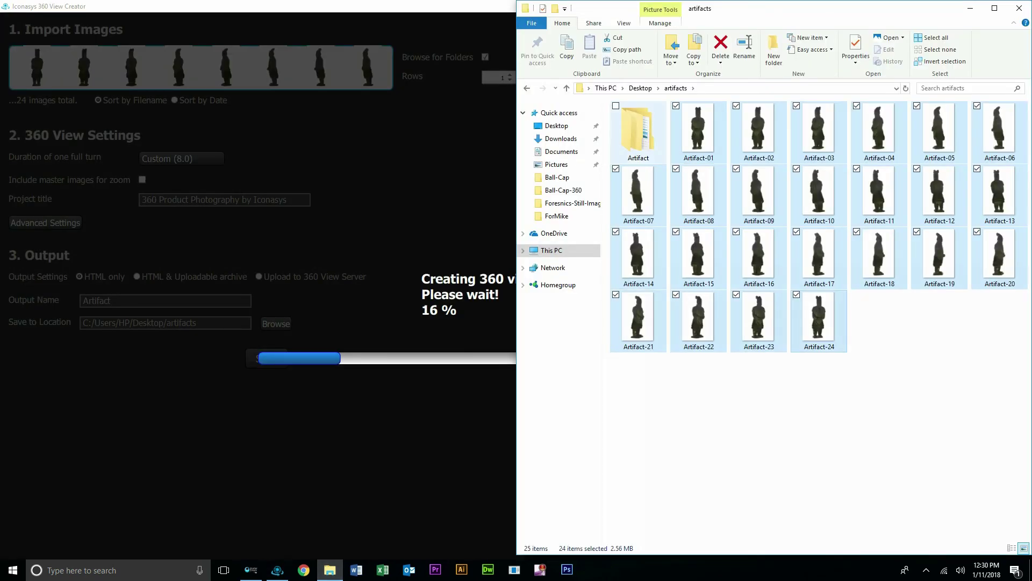
Step: Open the Artifact folder and select its generated index.html page
key(Return)
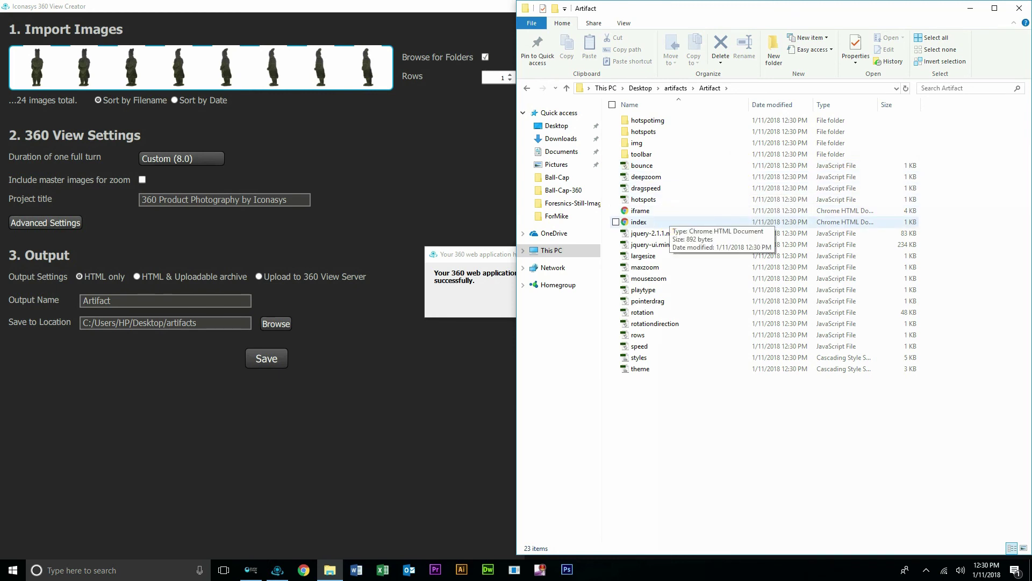
click(665, 221)
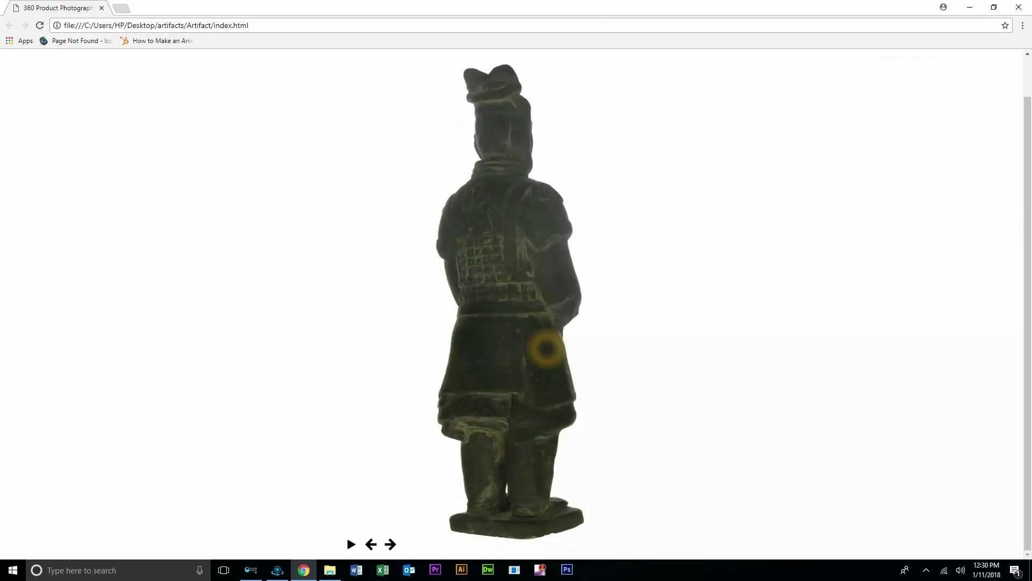
Step: Drag the terracotta figurine in Chrome's 360 view through its back, side and front angles
drag(547, 349, 484, 346)
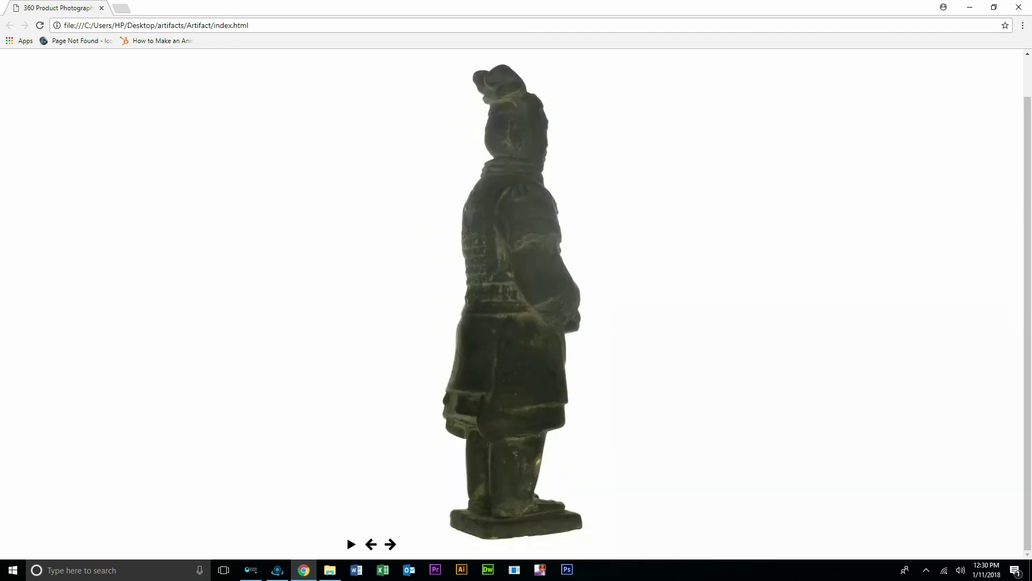
drag(424, 315, 472, 463)
drag(544, 311, 507, 309)
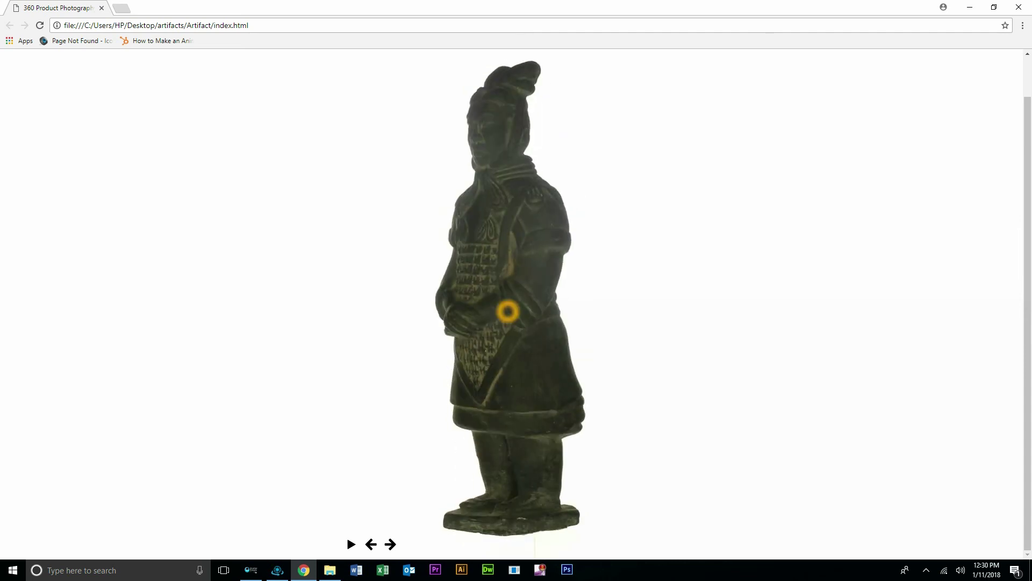